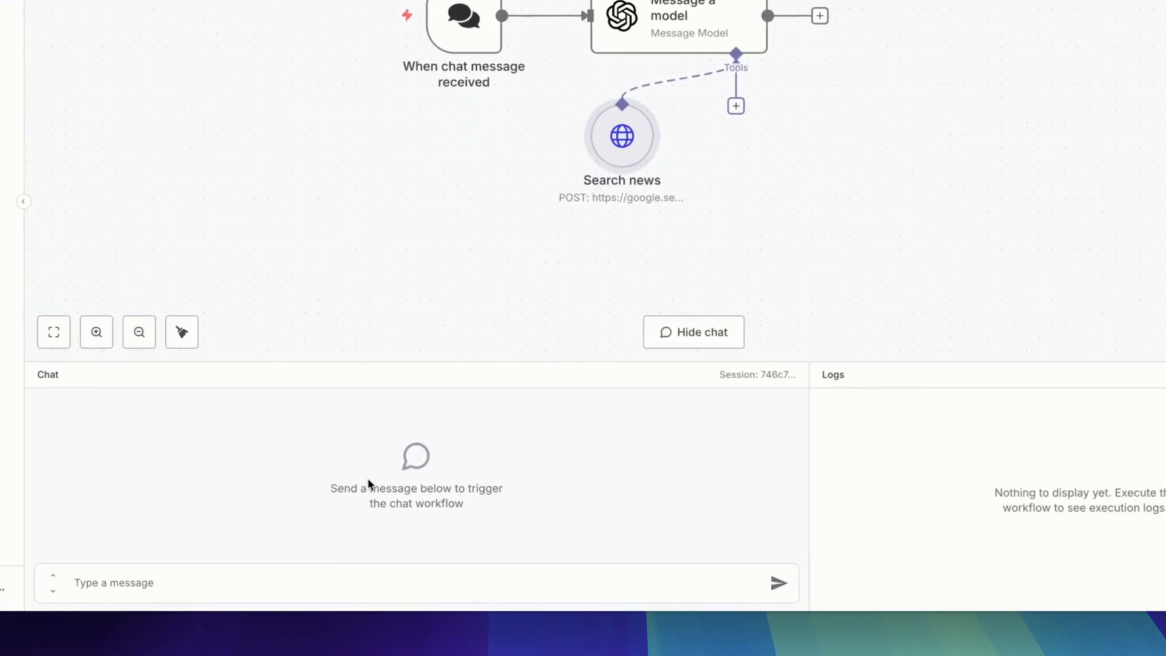
# Step: Ask the workflow chat "What is the latest news from Apple" and look over the assistant's reply
pyautogui.click(408, 586)
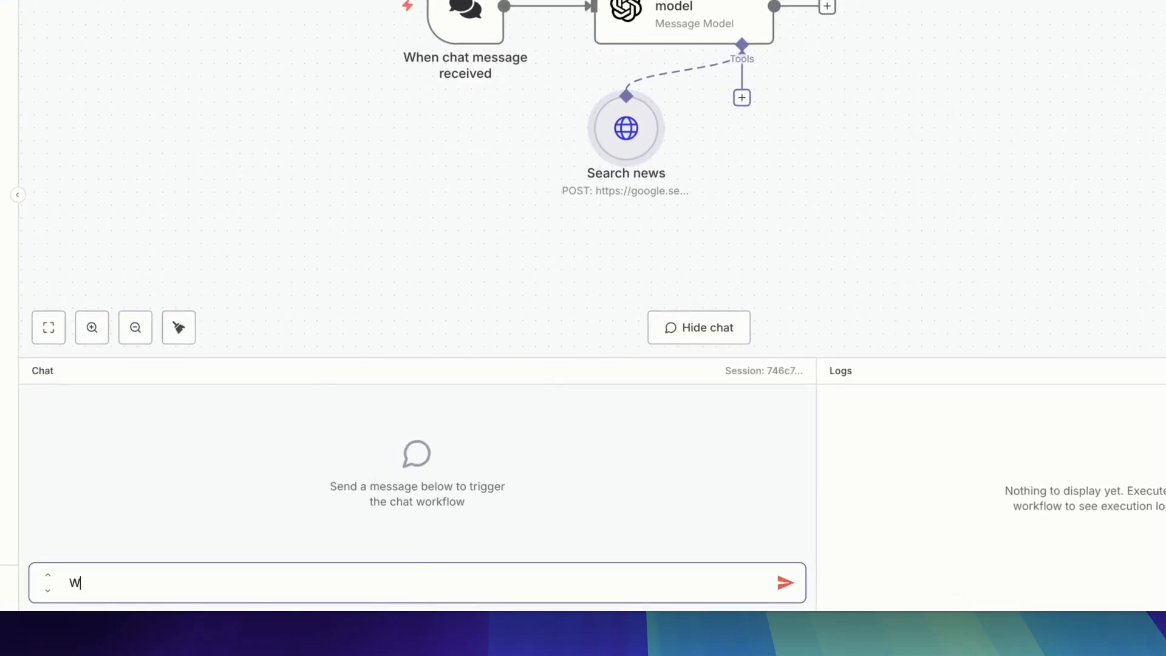
pyautogui.write('What is the latest news from Appl')
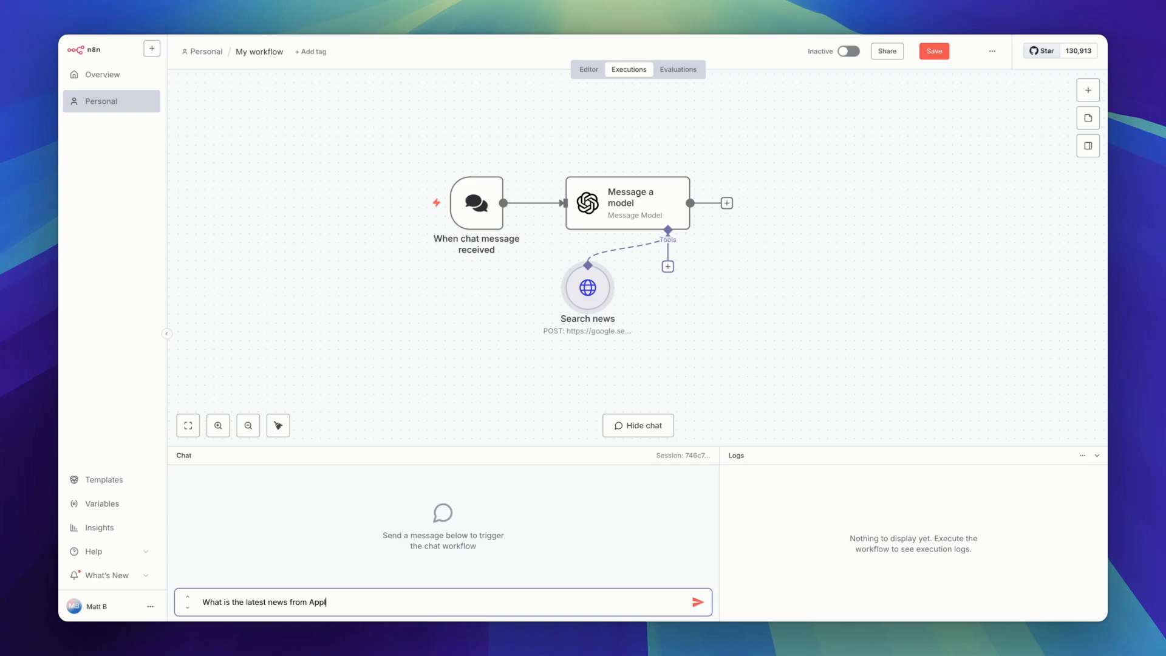
pyautogui.write('e')
pyautogui.press('Return')
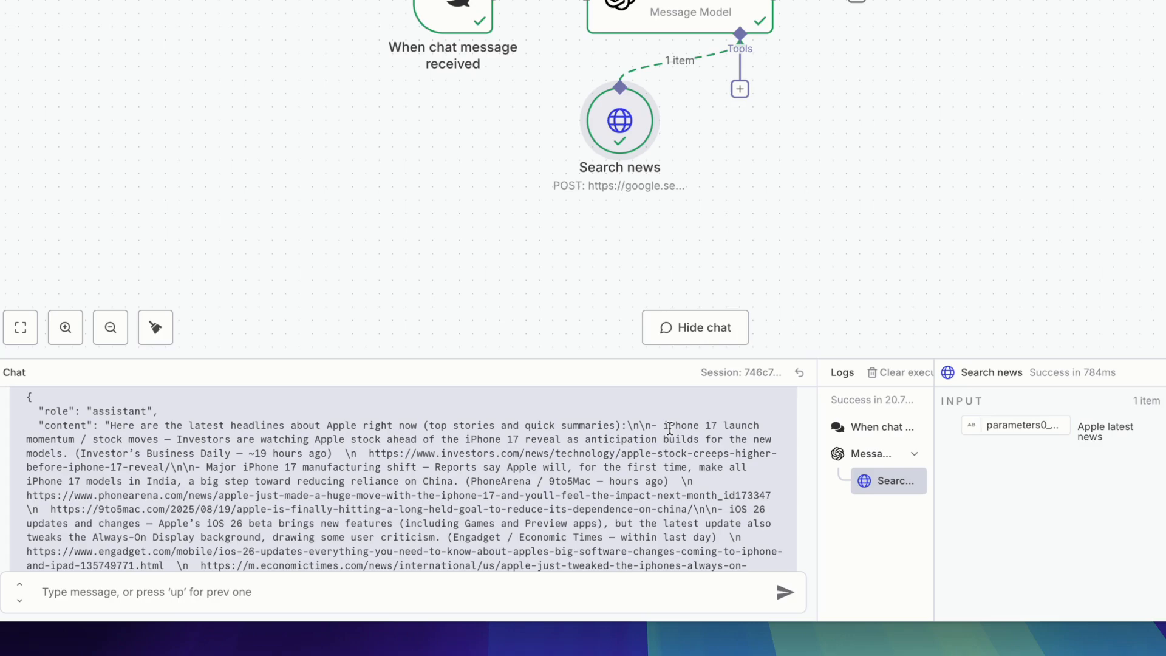
pyautogui.scroll(3, 574, 472)
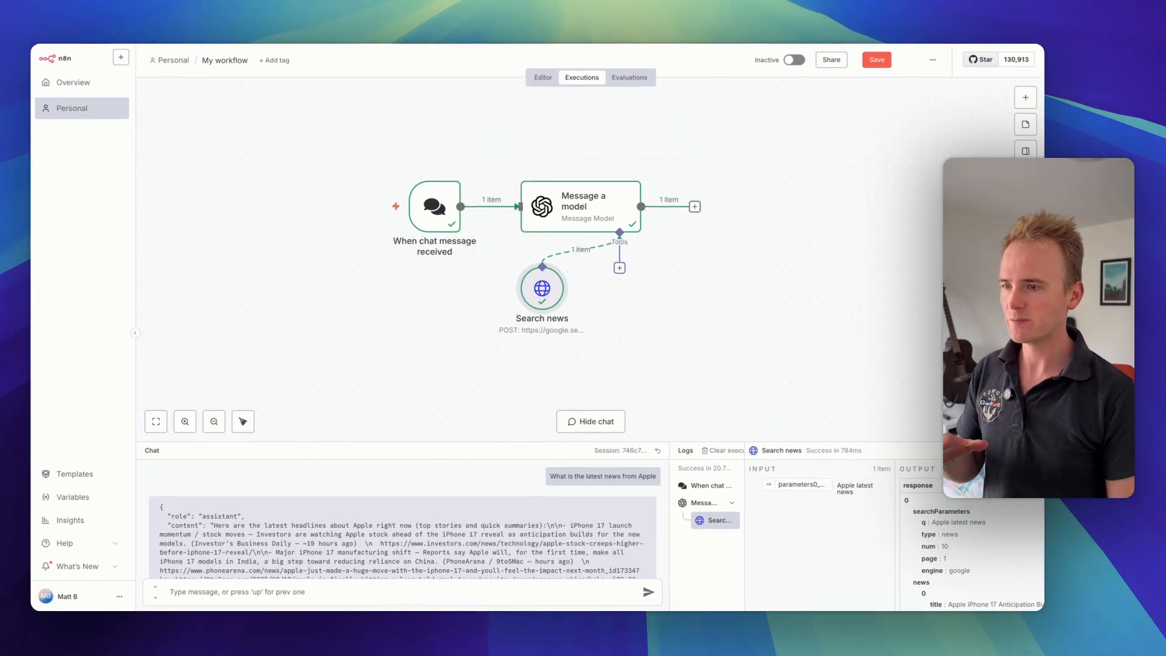
# Step: Review the comparison table of serper.dev, exa.ai and Tavily, and minimise its window over the Serper playground
pyautogui.click(911, 609)
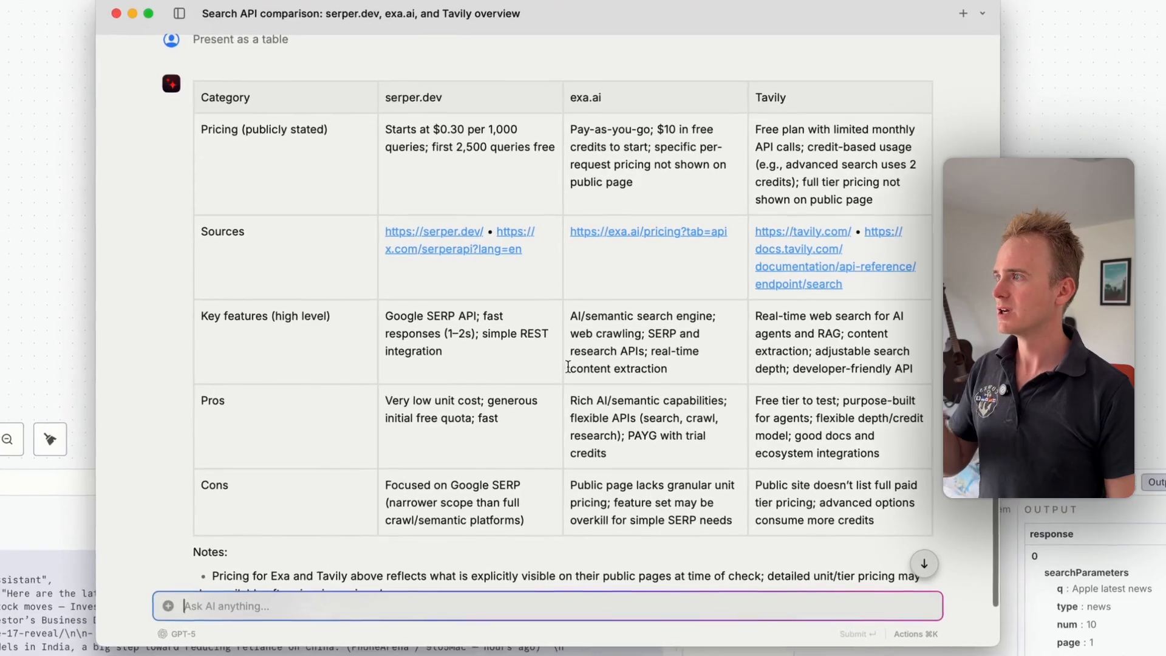
pyautogui.scroll(-2, 556, 396)
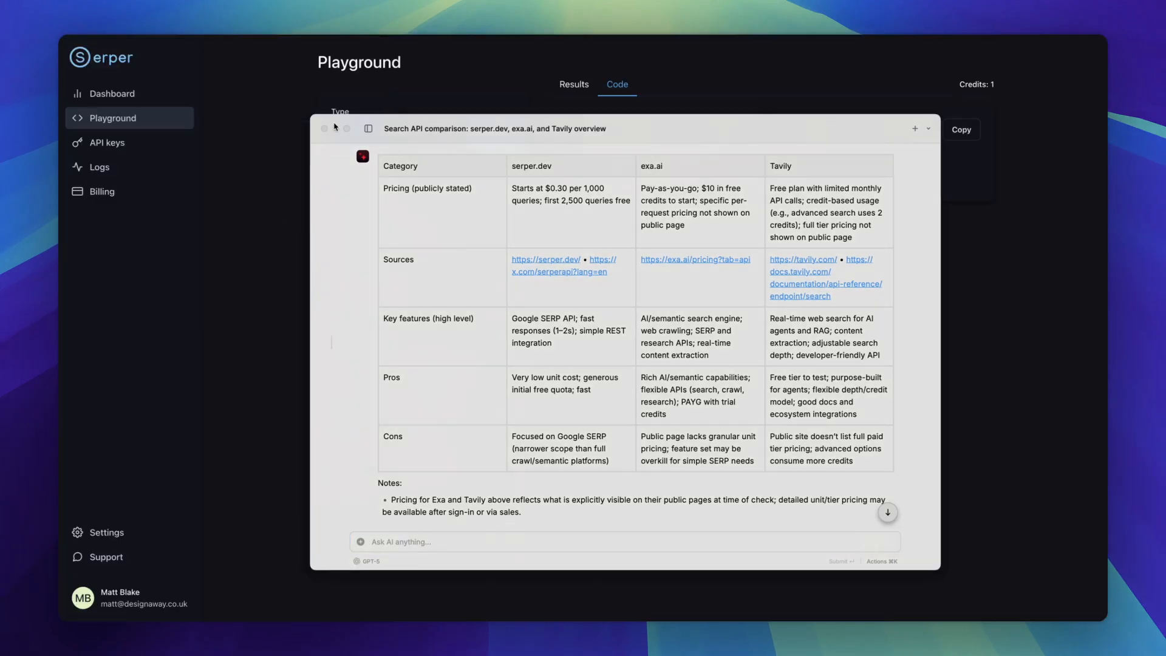
pyautogui.click(336, 129)
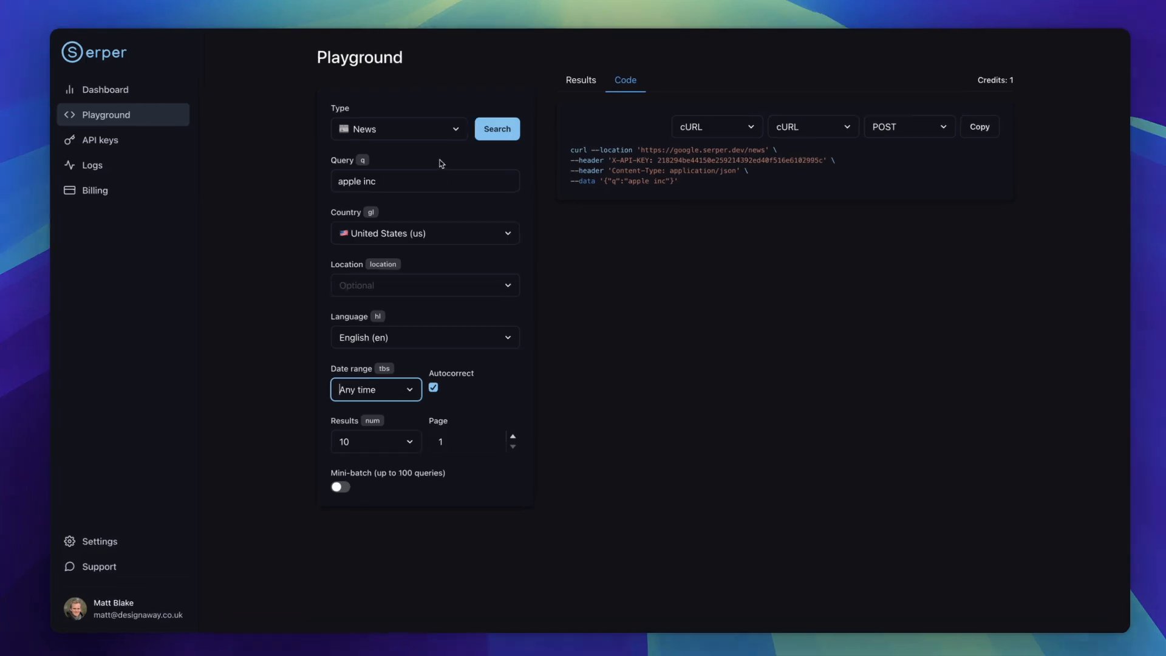
# Step: Run a Videos search for "n8n august 2025" in the playground and look through the returned entries
pyautogui.click(401, 127)
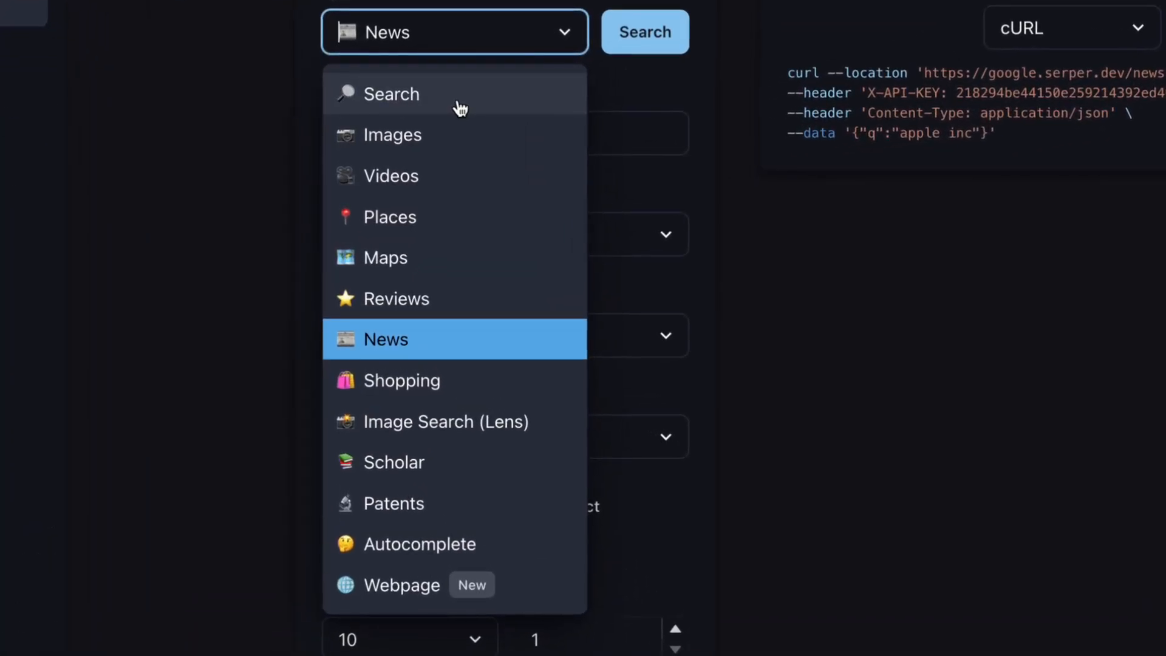
pyautogui.click(463, 176)
pyautogui.tripleClick(461, 137)
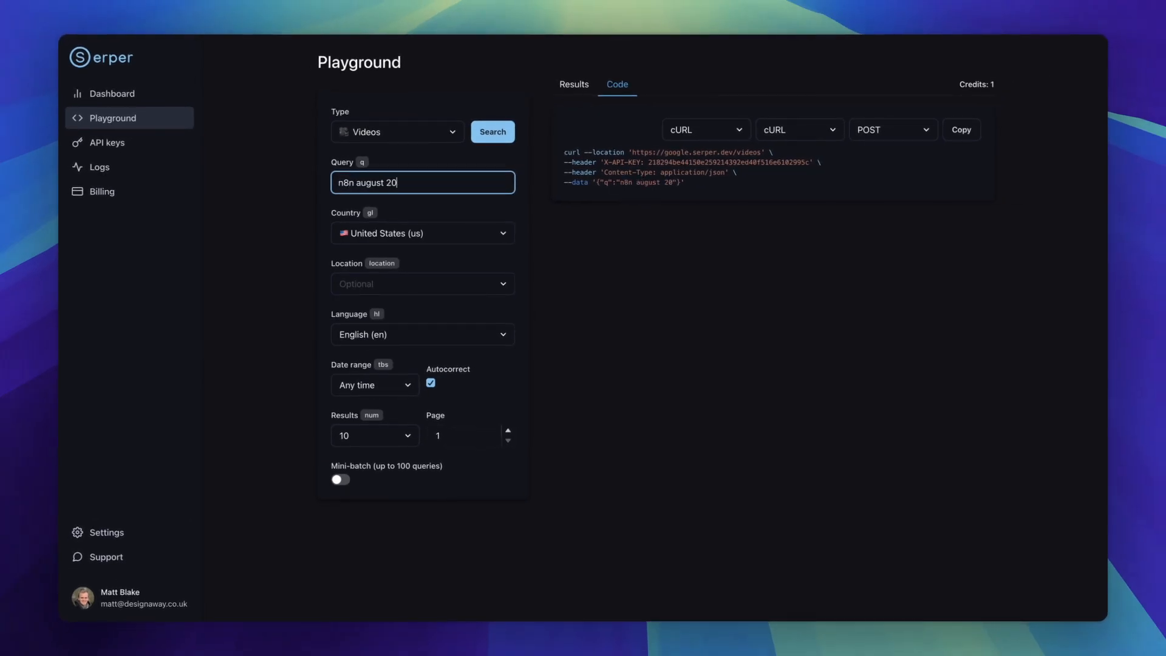
pyautogui.click(495, 132)
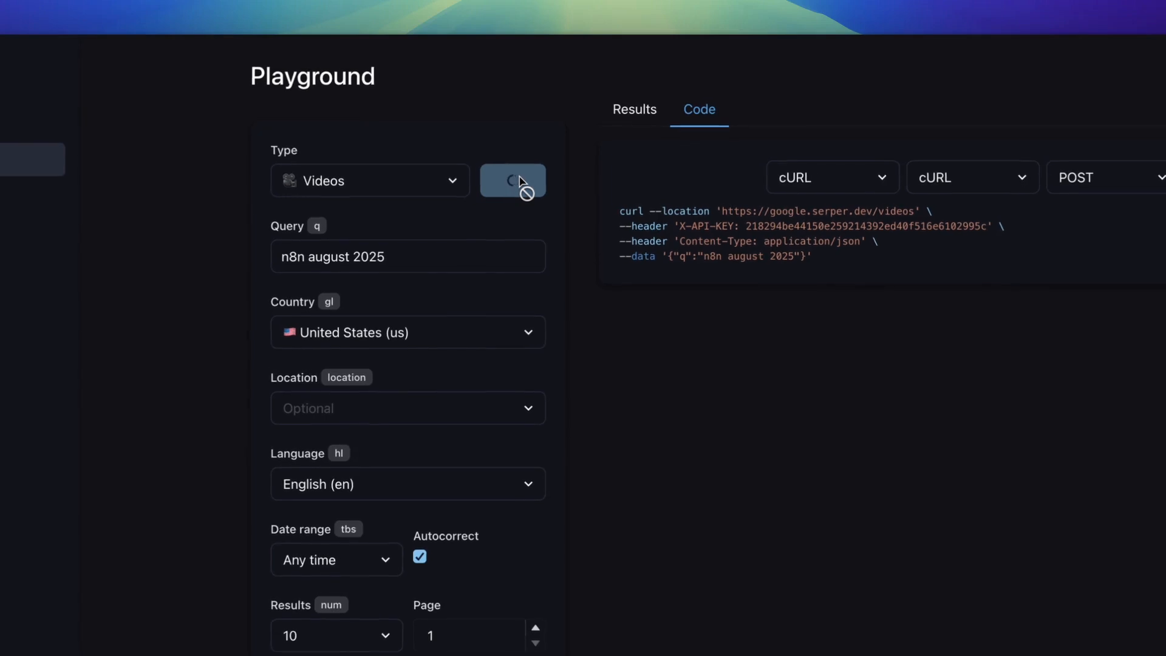
pyautogui.scroll(-1, 817, 379)
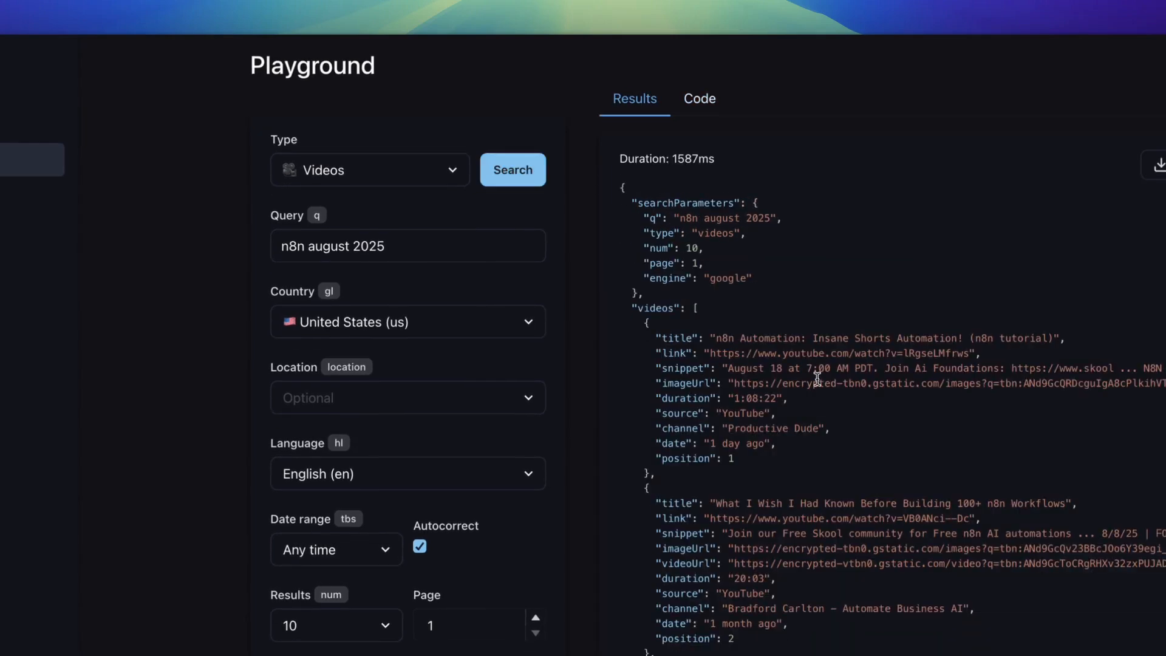
pyautogui.scroll(-2, 820, 384)
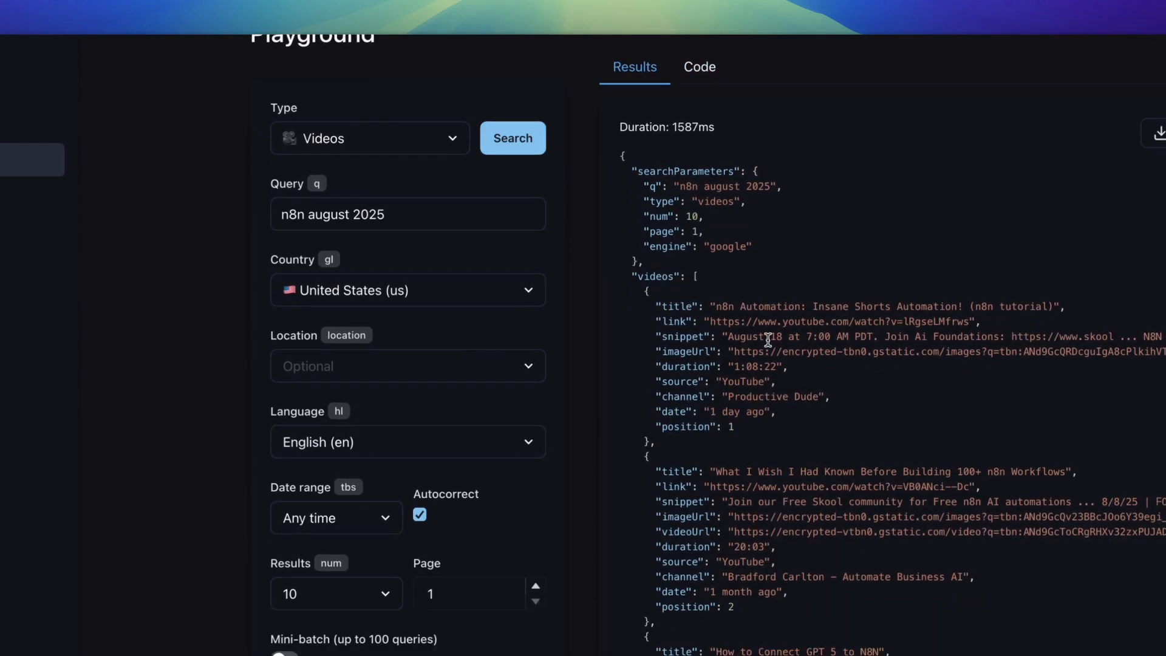
pyautogui.scroll(-4, 808, 454)
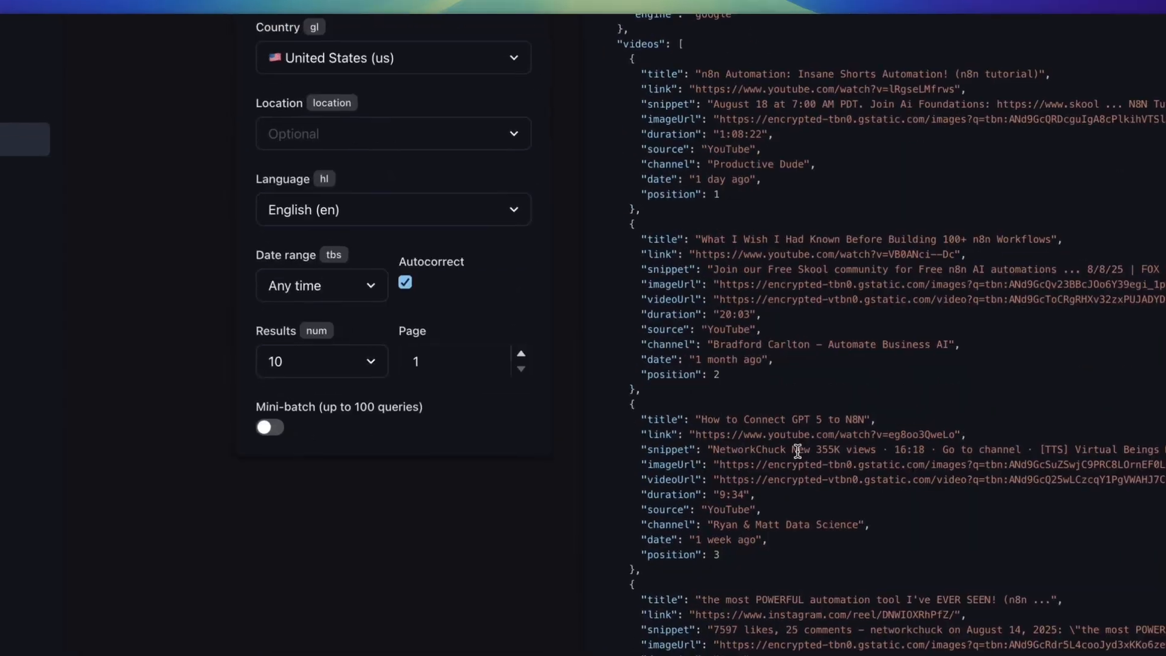
# Step: Run a News search for "Apple" with the date range limited to the past week
pyautogui.scroll(6, 426, 243)
pyautogui.click(386, 182)
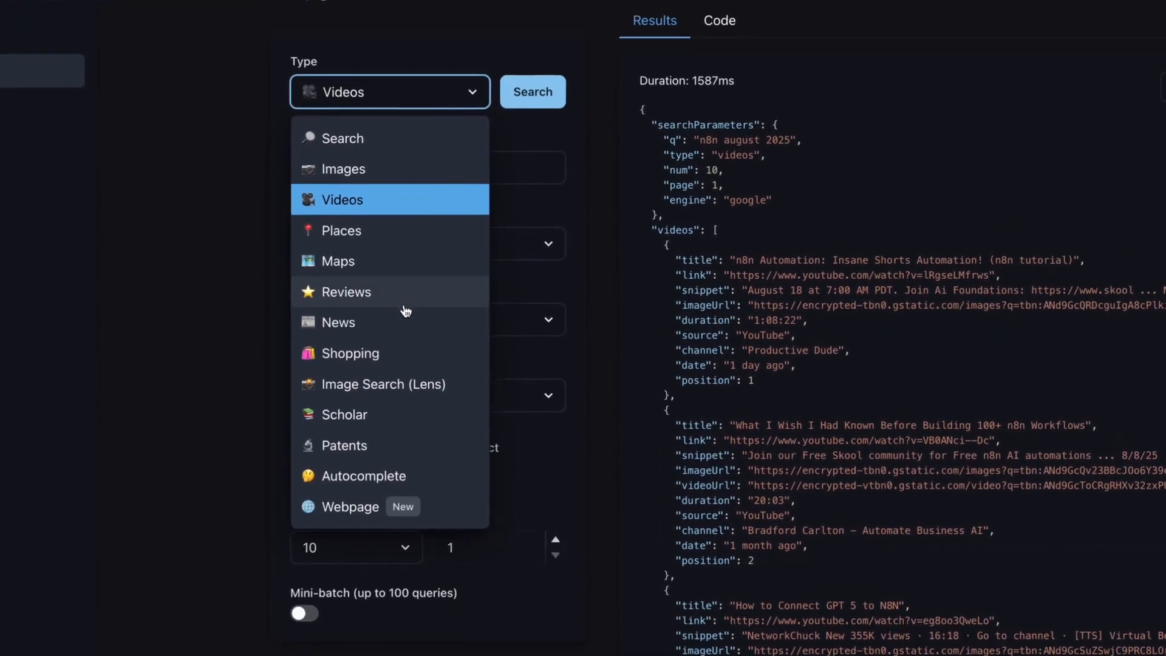
pyautogui.click(403, 322)
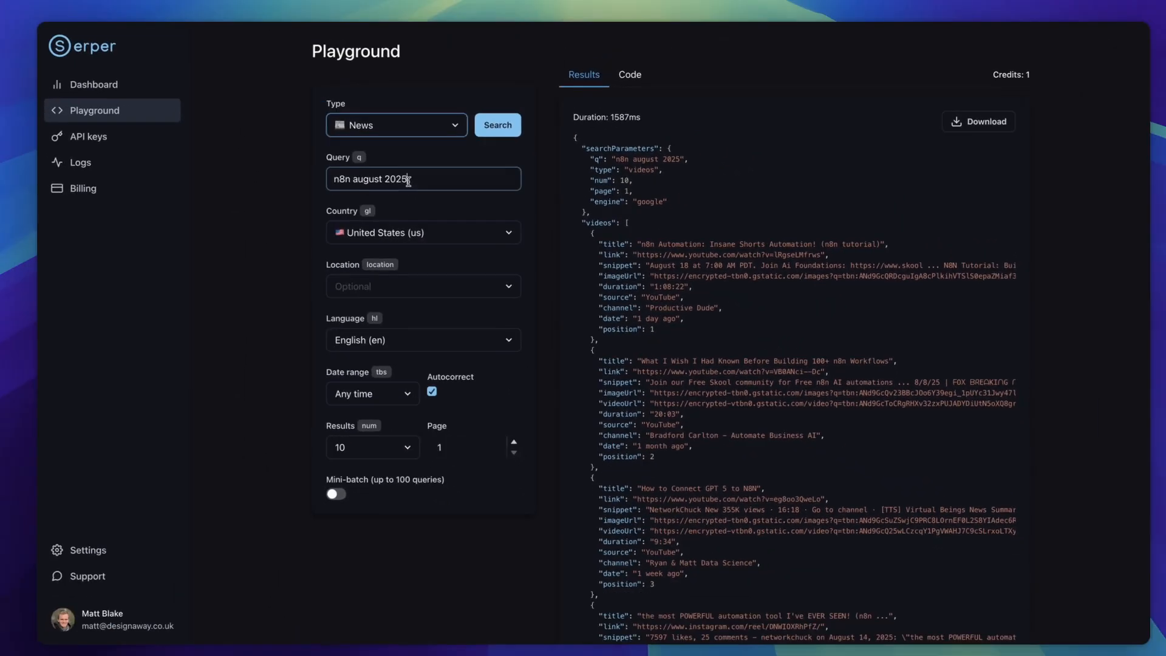
pyautogui.tripleClick(407, 171)
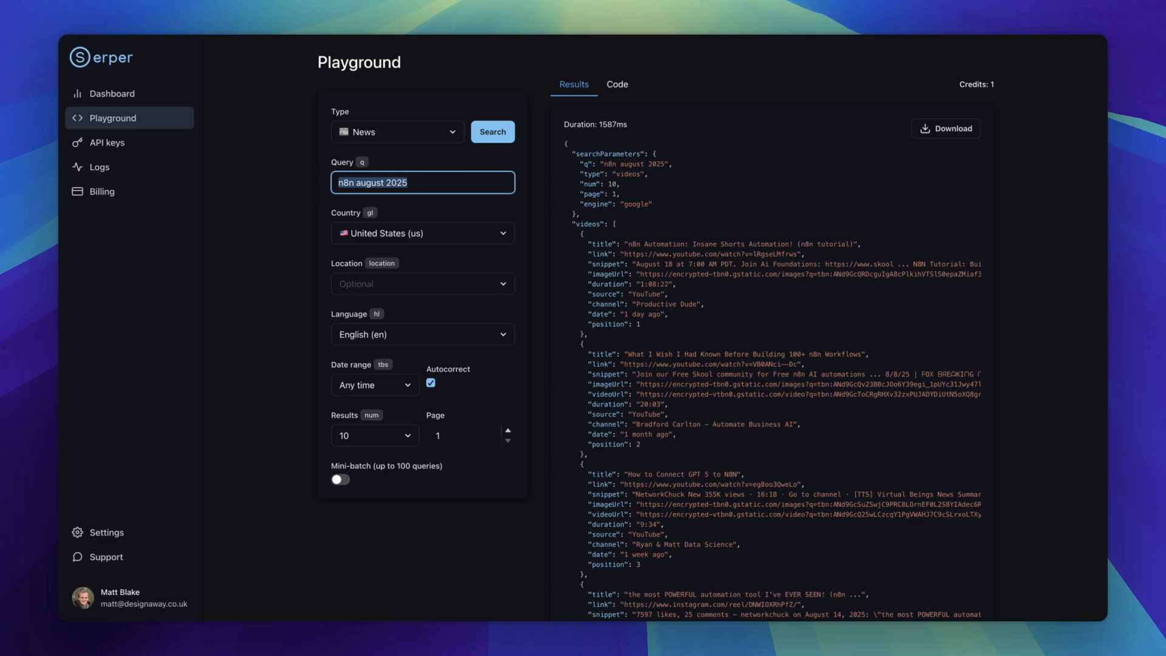
pyautogui.write('Apple')
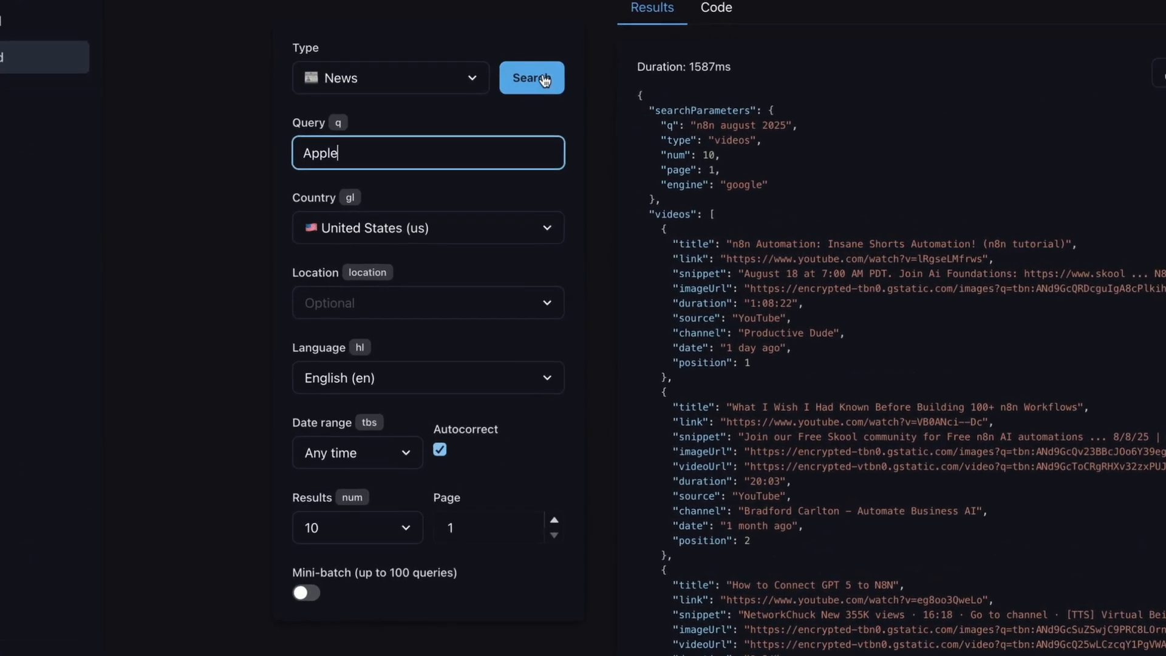
pyautogui.click(383, 358)
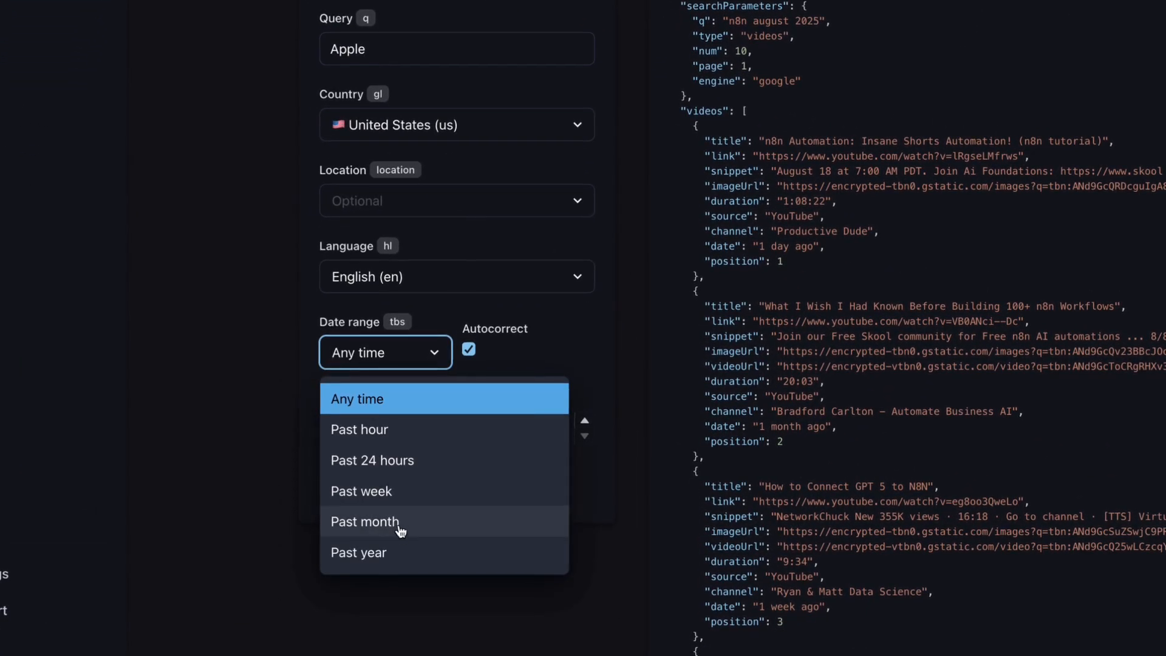
pyautogui.click(381, 477)
pyautogui.click(493, 130)
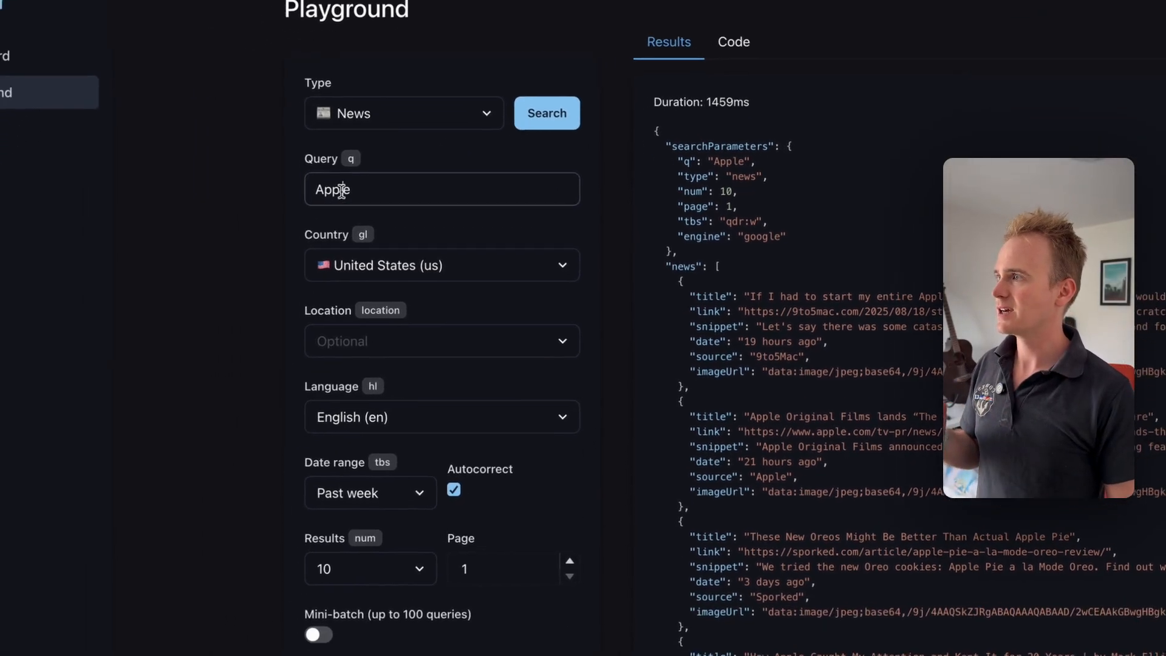
pyautogui.doubleClick(342, 190)
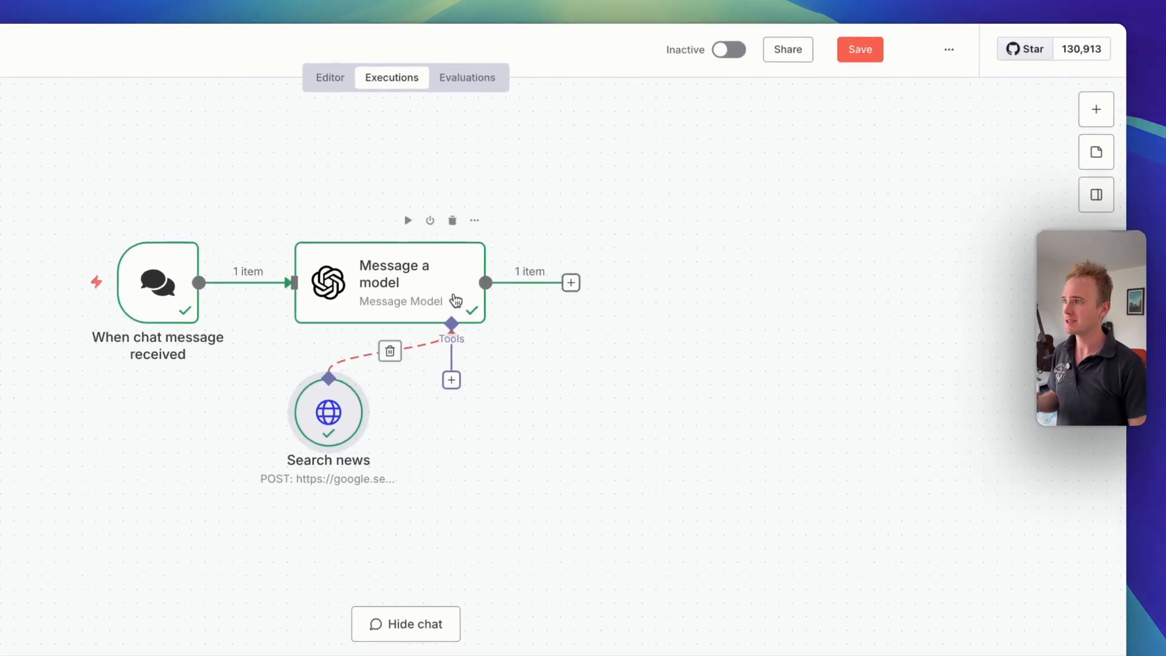
# Step: In n8n, let the model define the q query parameter's value in the Search news node and return to the canvas
pyautogui.doubleClick(324, 419)
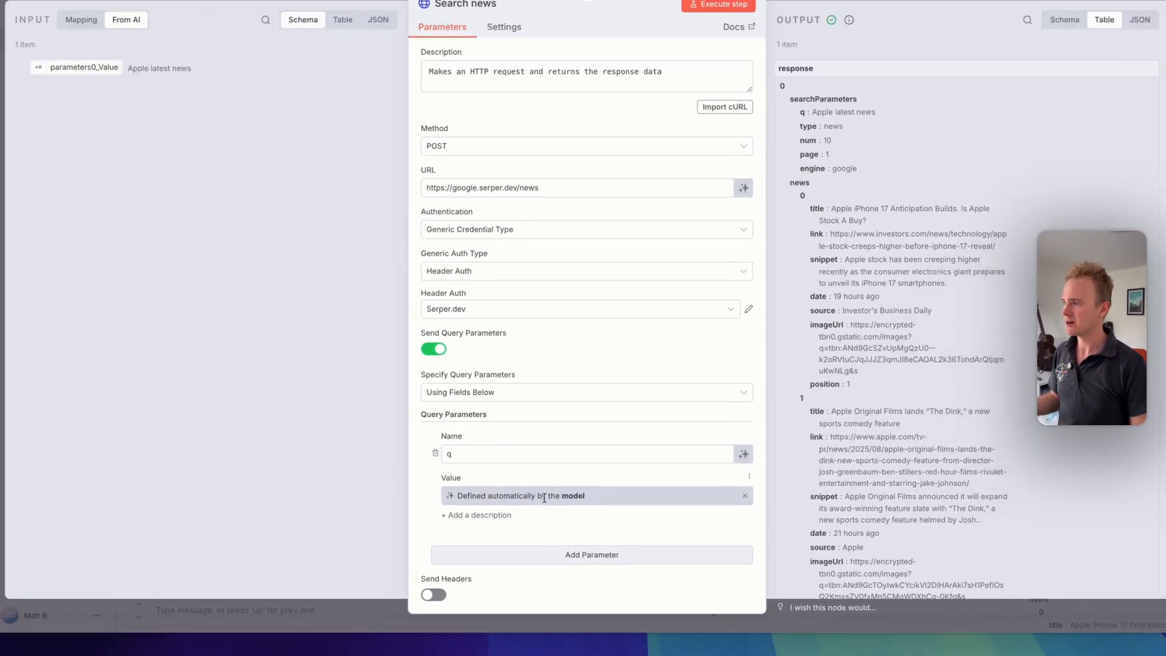
pyautogui.click(822, 448)
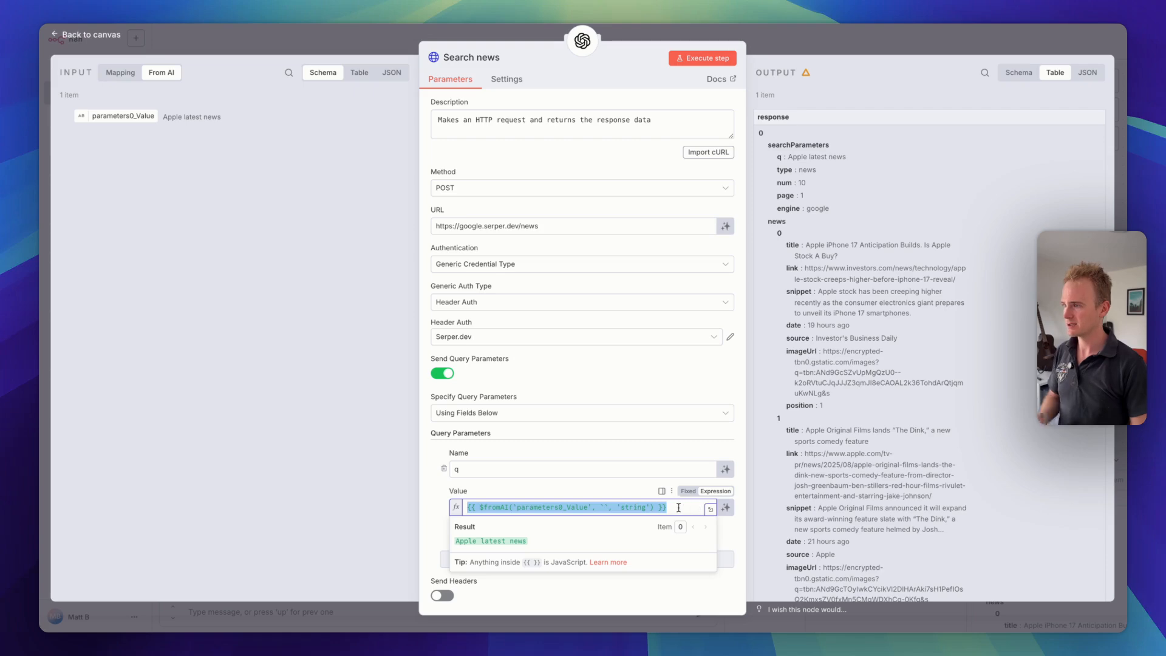
pyautogui.click(725, 507)
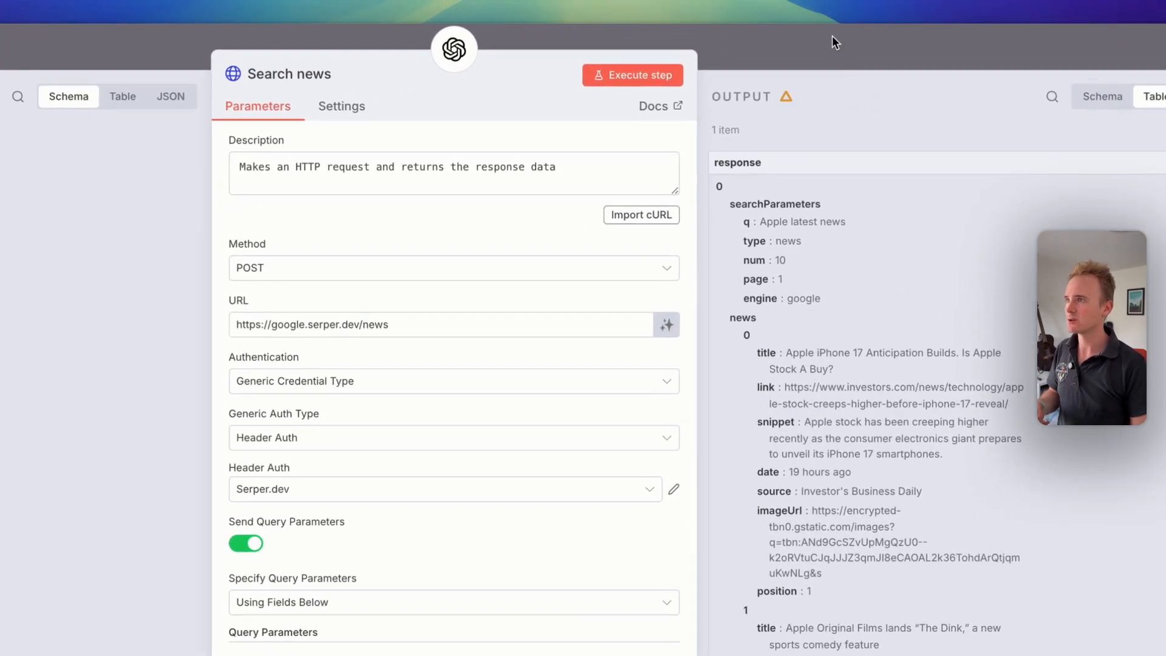
pyautogui.click(832, 42)
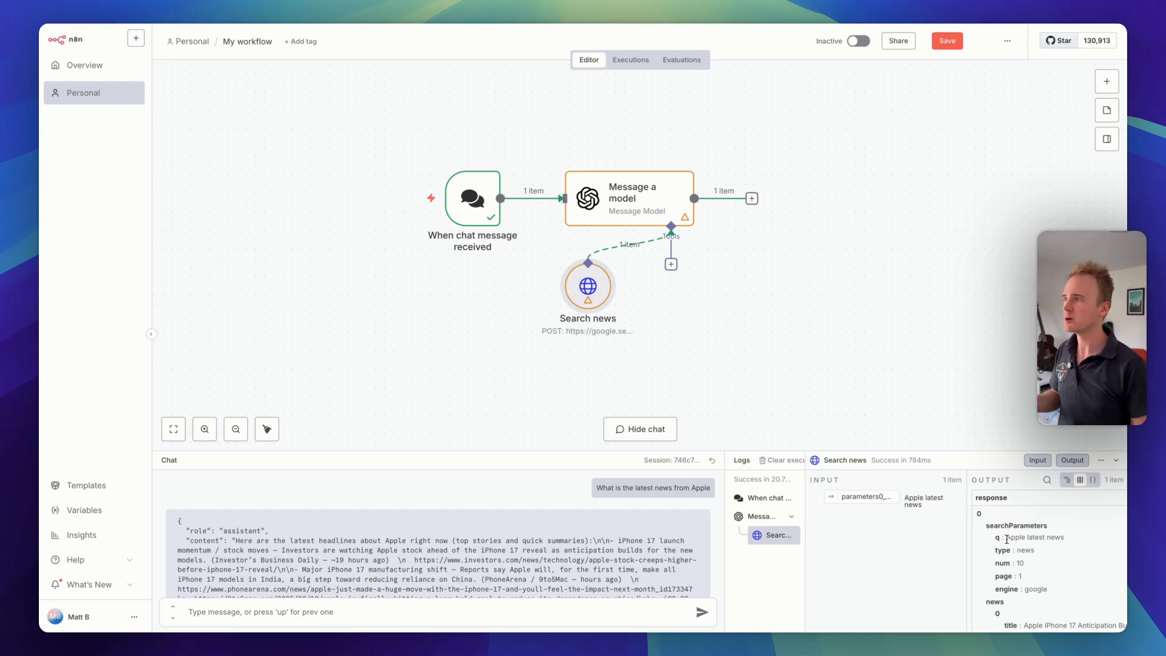
# Step: Consult the search API comparison table again, minimise its window and switch back to the Serper playground
pyautogui.click(535, 220)
pyautogui.moveTo(533, 198)
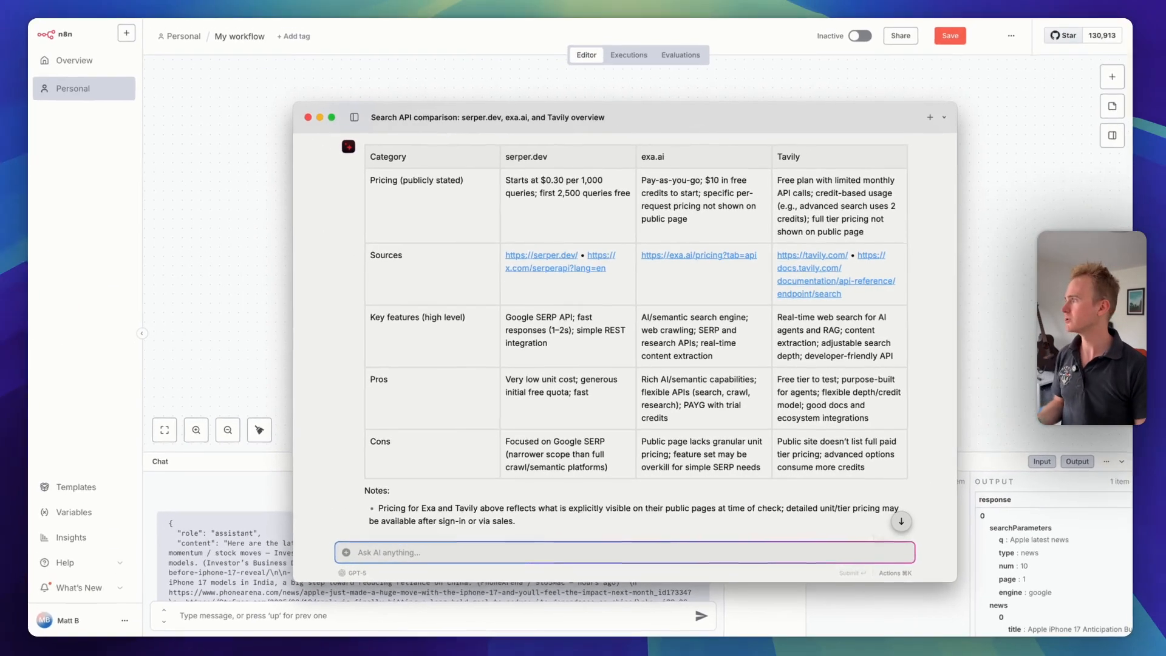
pyautogui.click(194, 315)
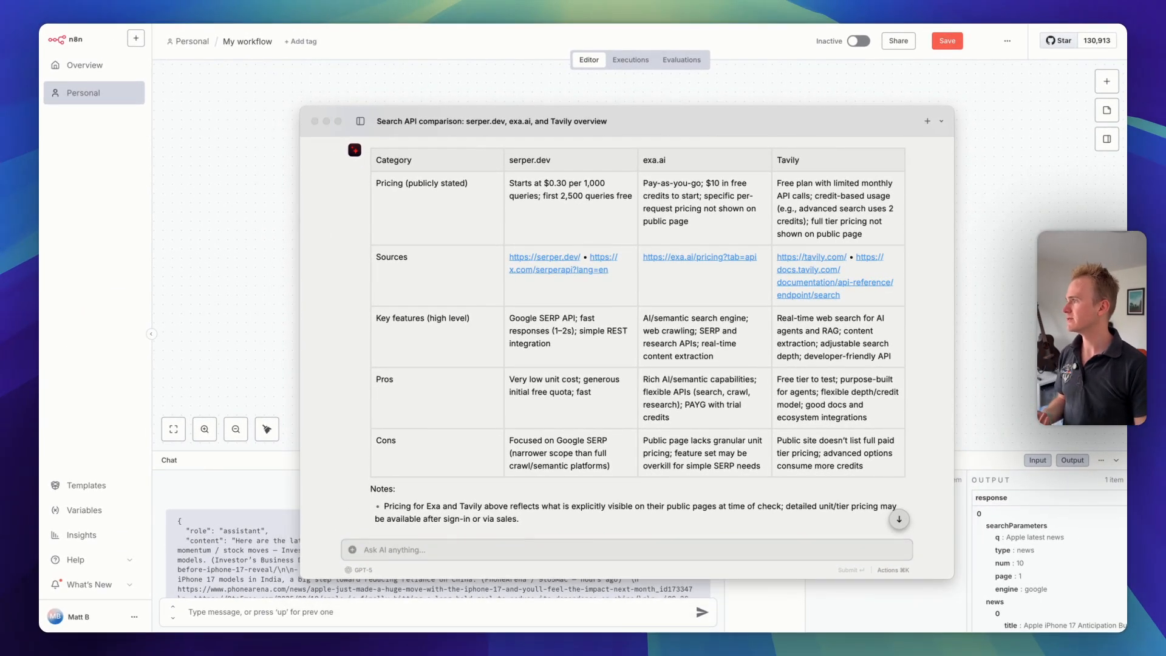
pyautogui.hotkey('ctrl', 'Tab')
pyautogui.click(327, 121)
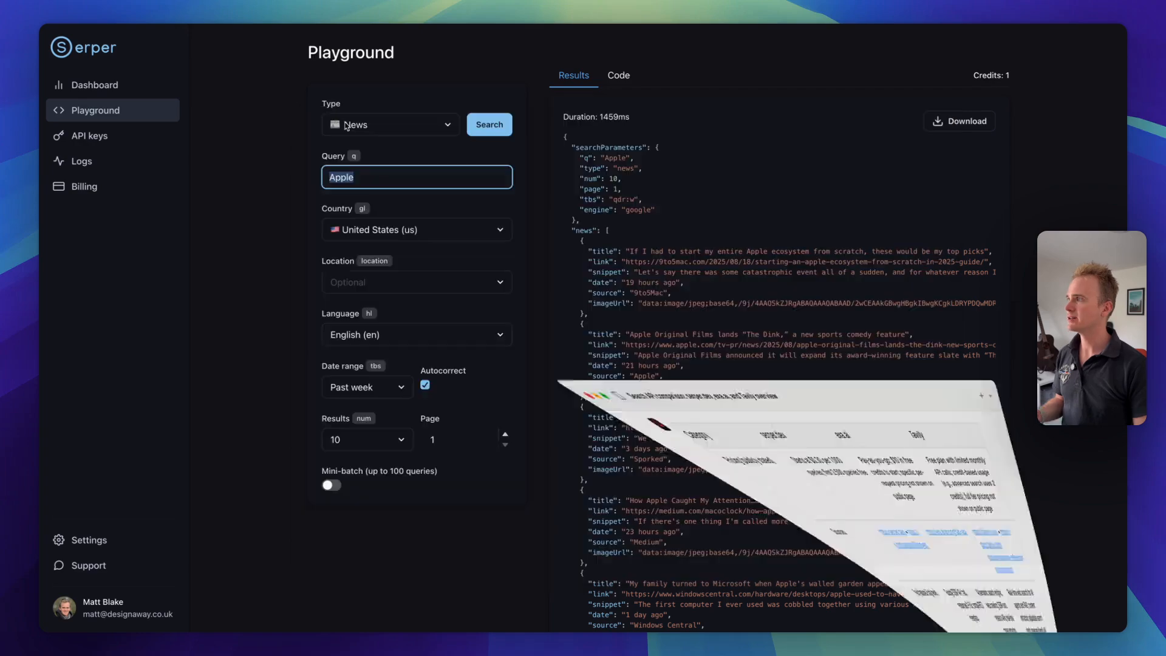
# Step: Run an Autocomplete search for "n8n ai" in the playground
pyautogui.click(381, 124)
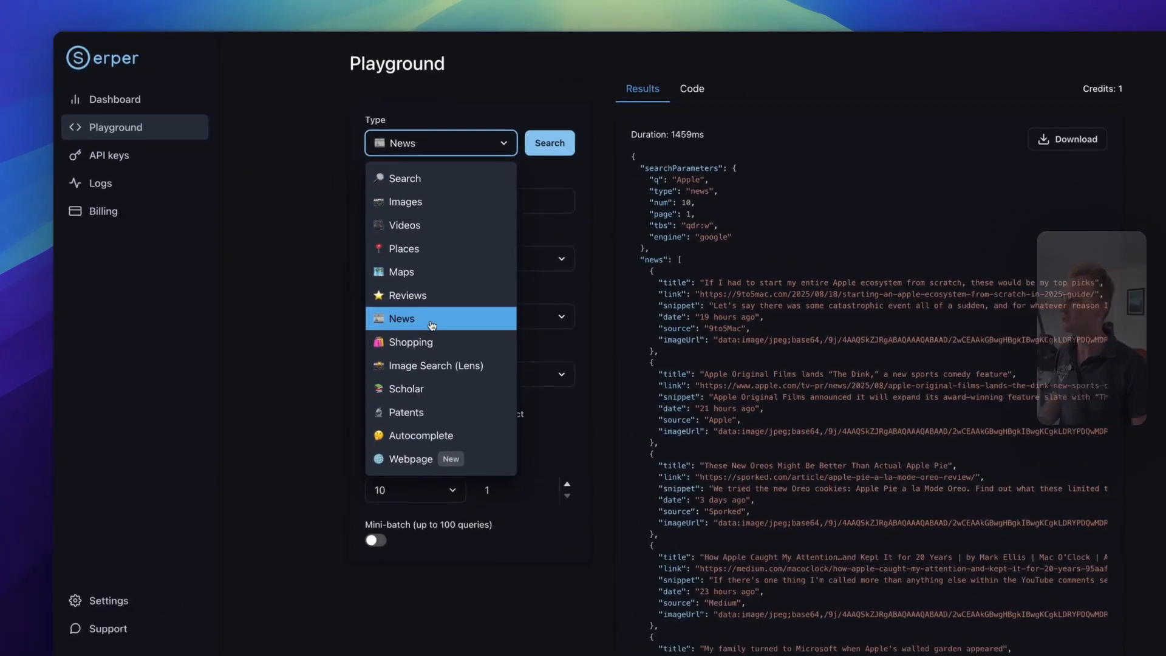
pyautogui.click(401, 393)
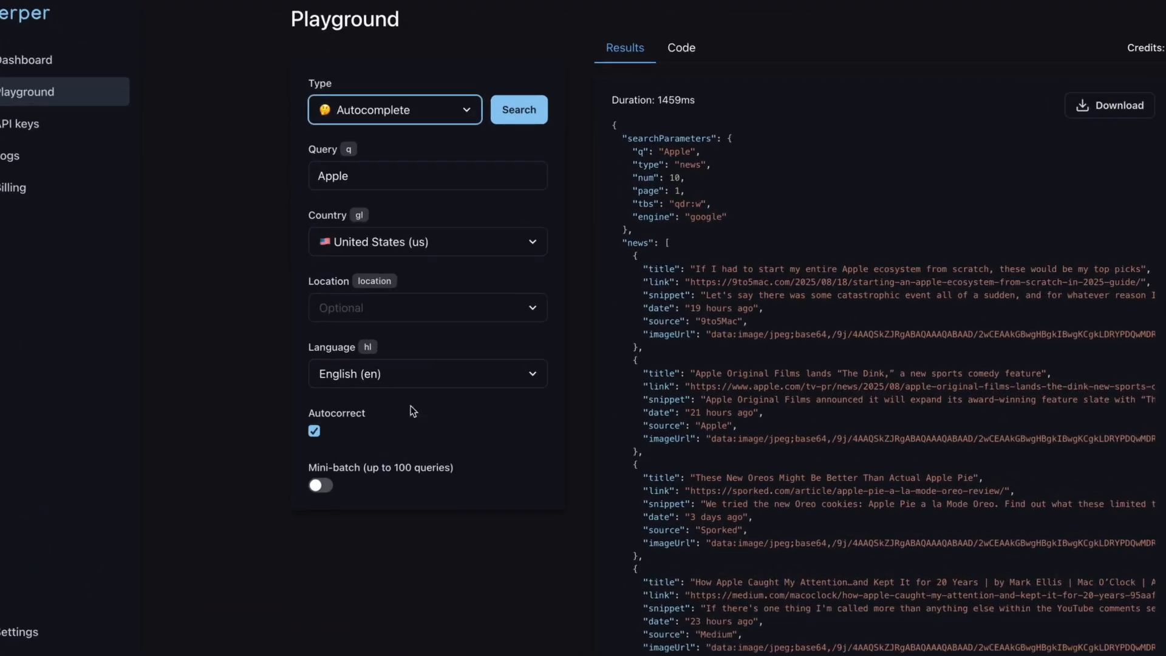
pyautogui.doubleClick(398, 185)
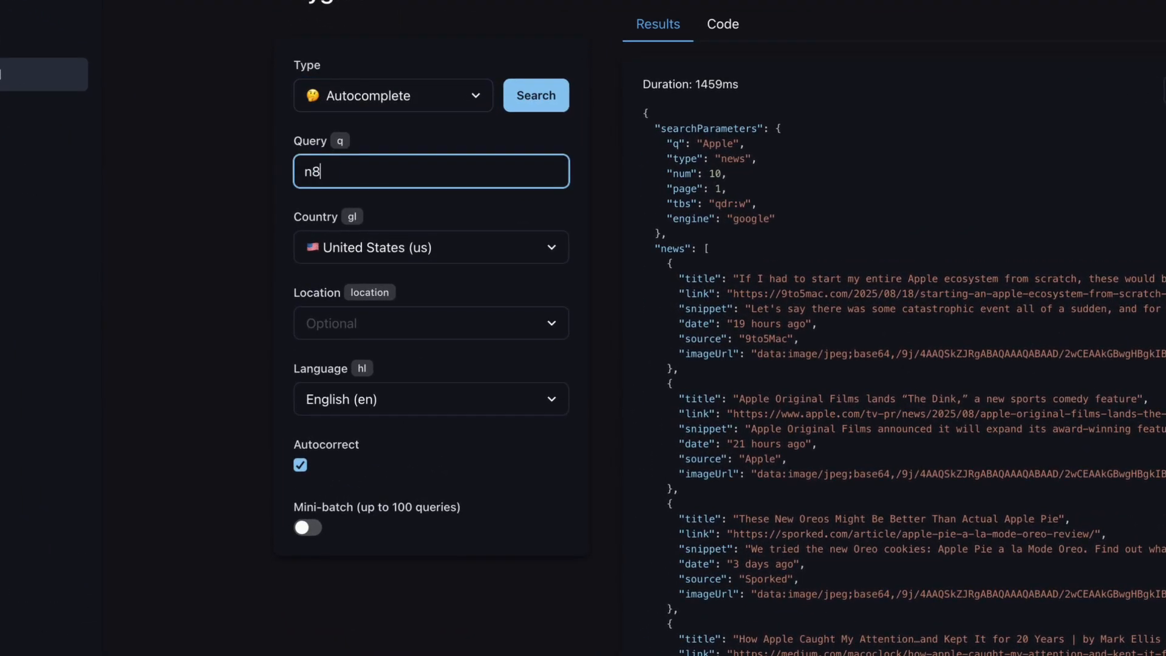
pyautogui.click(555, 111)
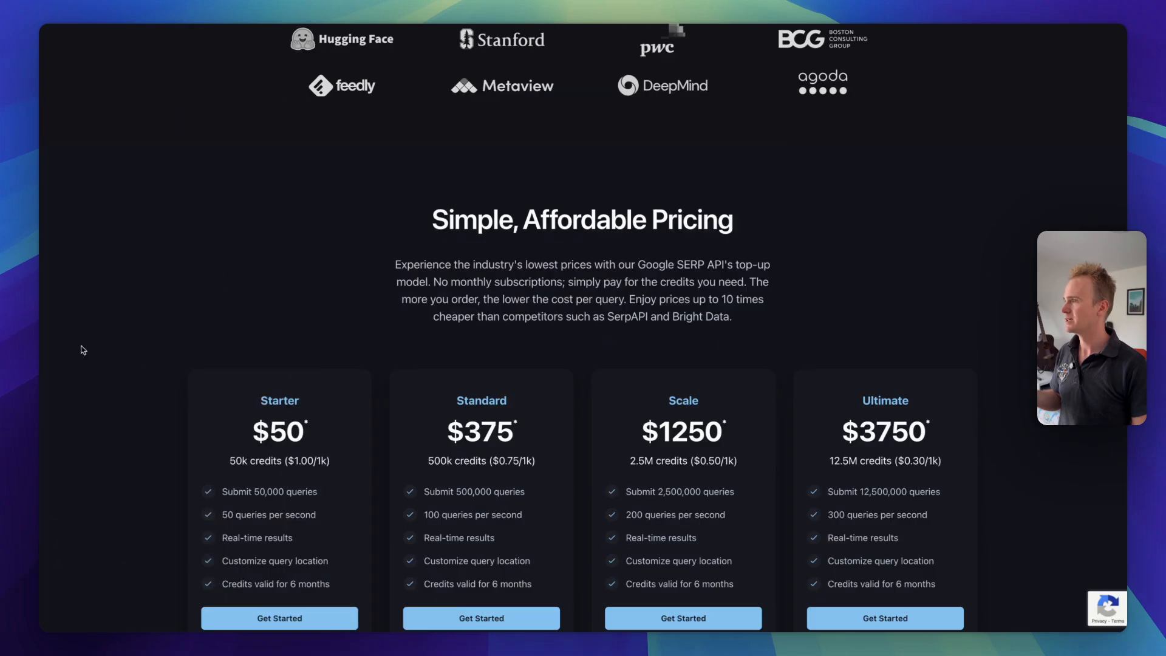
# Step: Examine the pricing plans and the free query offer on the Serper home page
pyautogui.scroll(-3, 504, 293)
pyautogui.scroll(10, 495, 295)
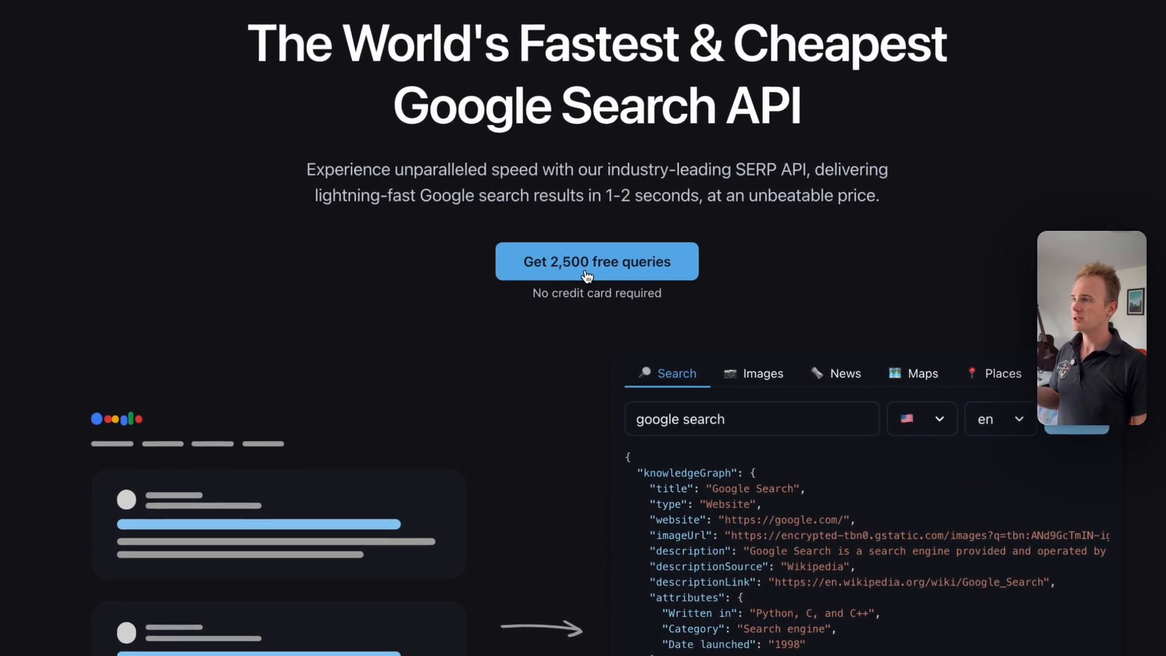
pyautogui.scroll(-10, 587, 276)
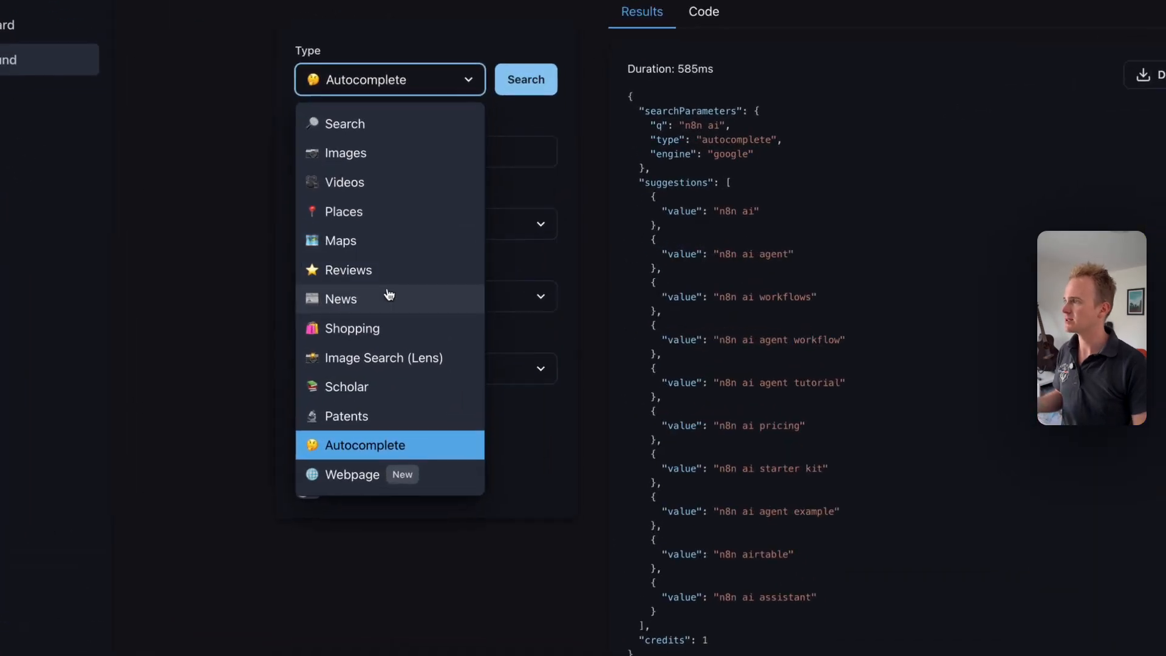
# Step: Switch the playground search type to News and run it for "n8n ai"
pyautogui.click(385, 294)
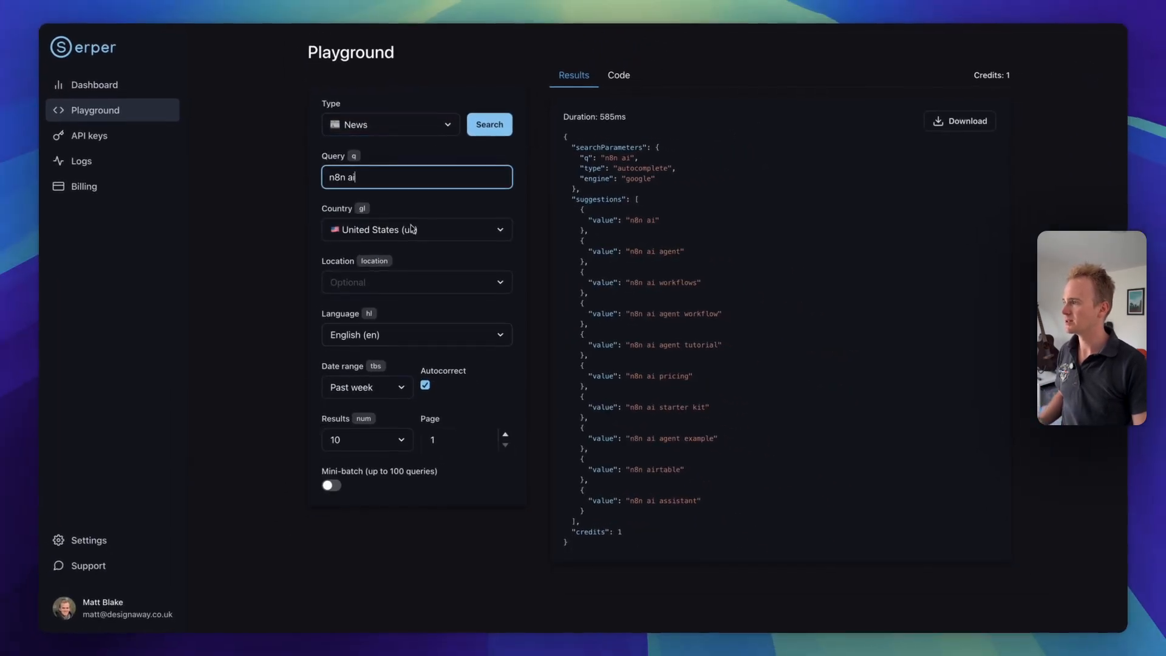
pyautogui.click(489, 123)
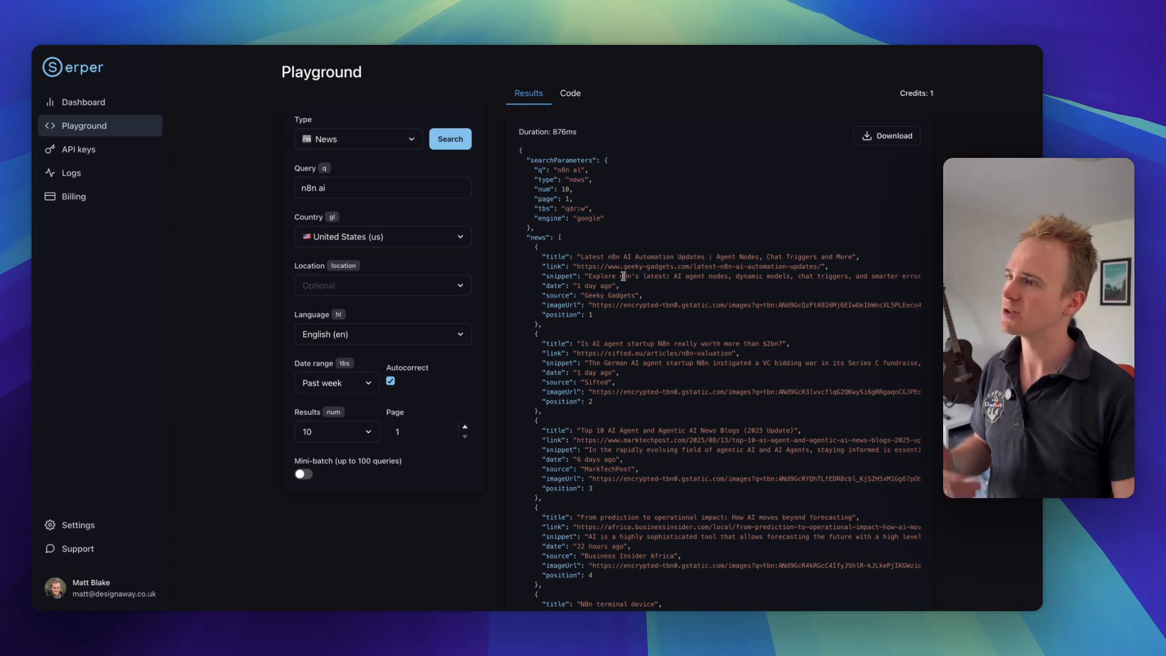
# Step: Highlight the first news result's link in the Serper response and view the Exa home page
pyautogui.moveTo(577, 266); pyautogui.dragTo(823, 264)
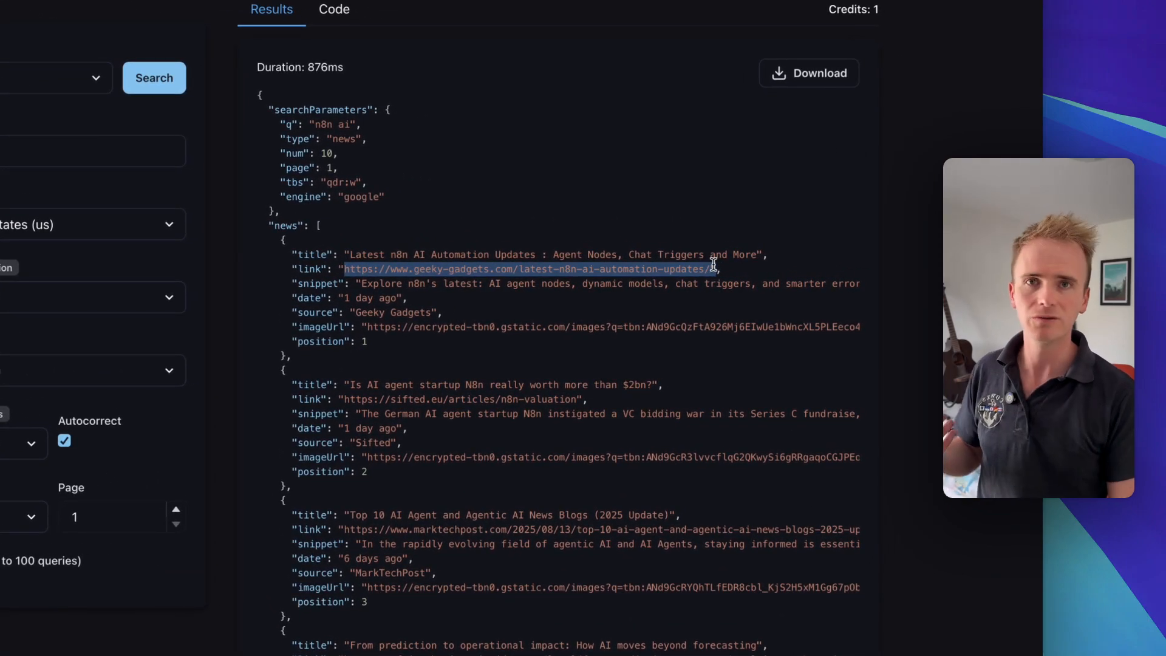
pyautogui.click(713, 265)
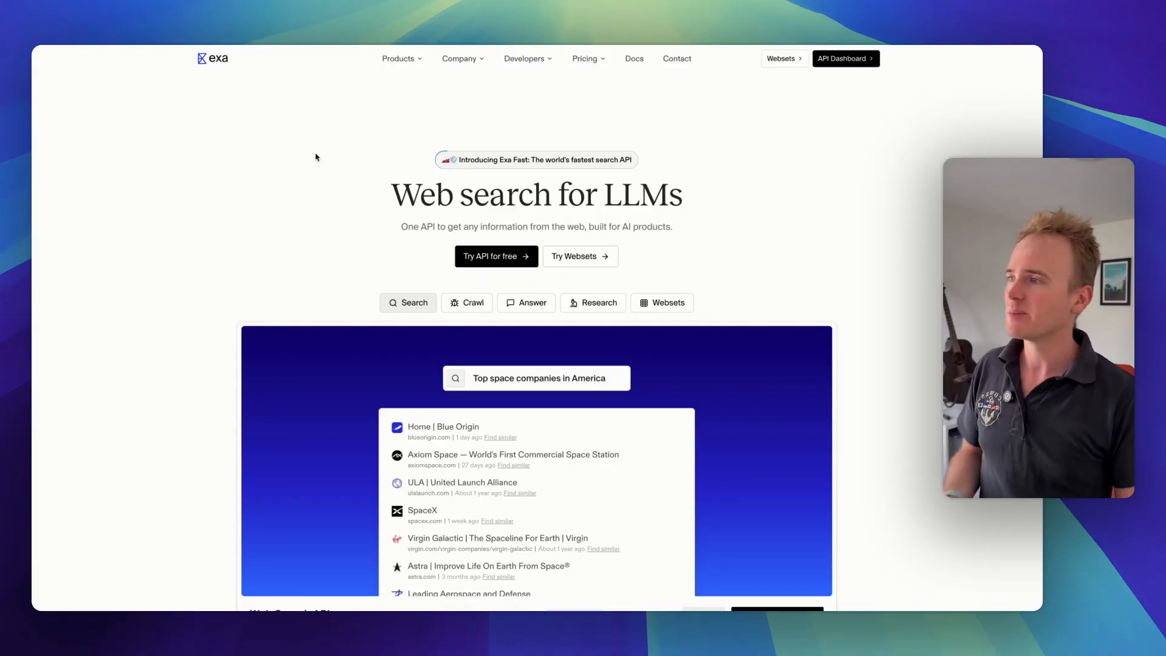
pyautogui.scroll(-1, 315, 163)
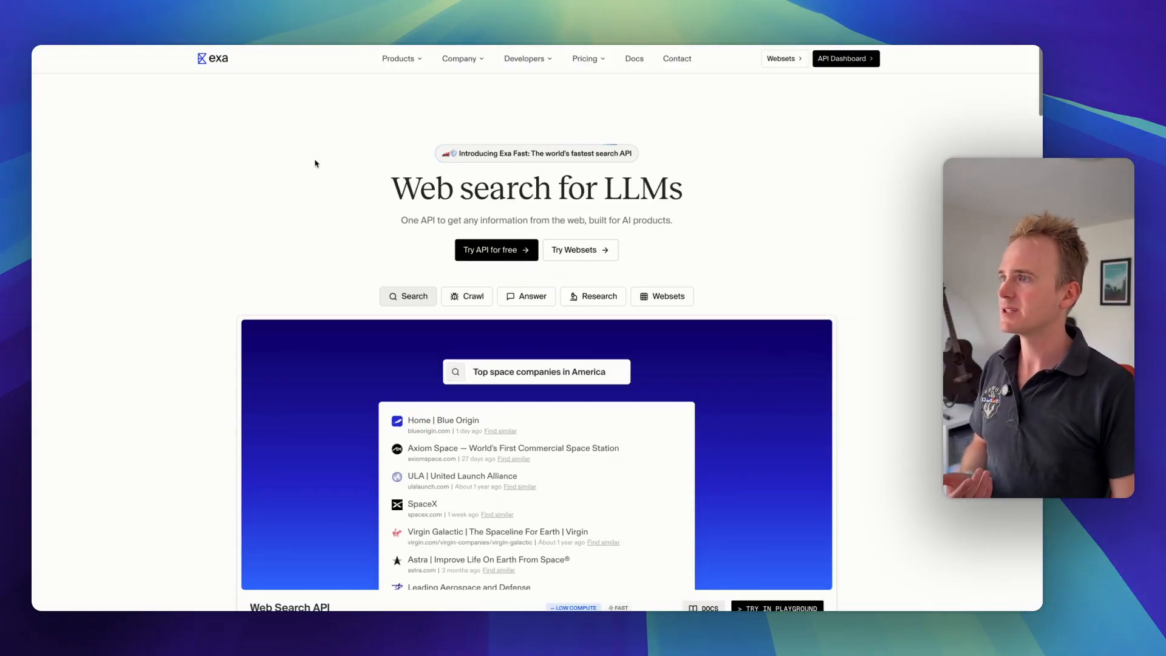
pyautogui.scroll(1, 315, 163)
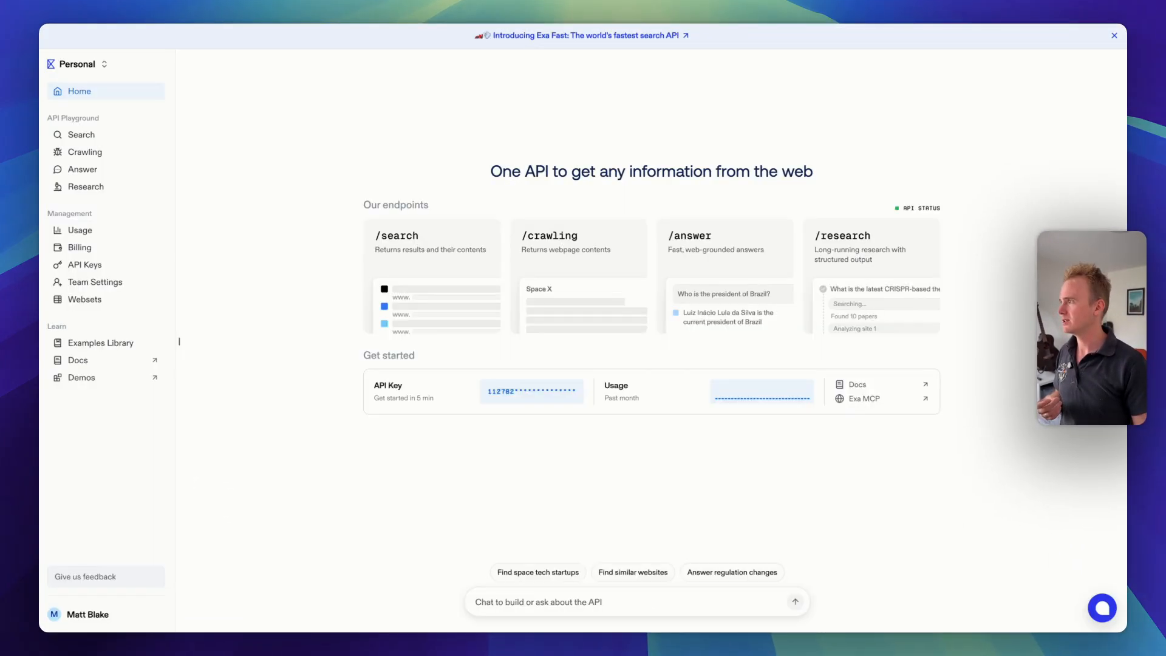
# Step: Open Exa's search endpoint playground, enter the query "Latest news about the A in FANG" and review the search type options
pyautogui.click(425, 250)
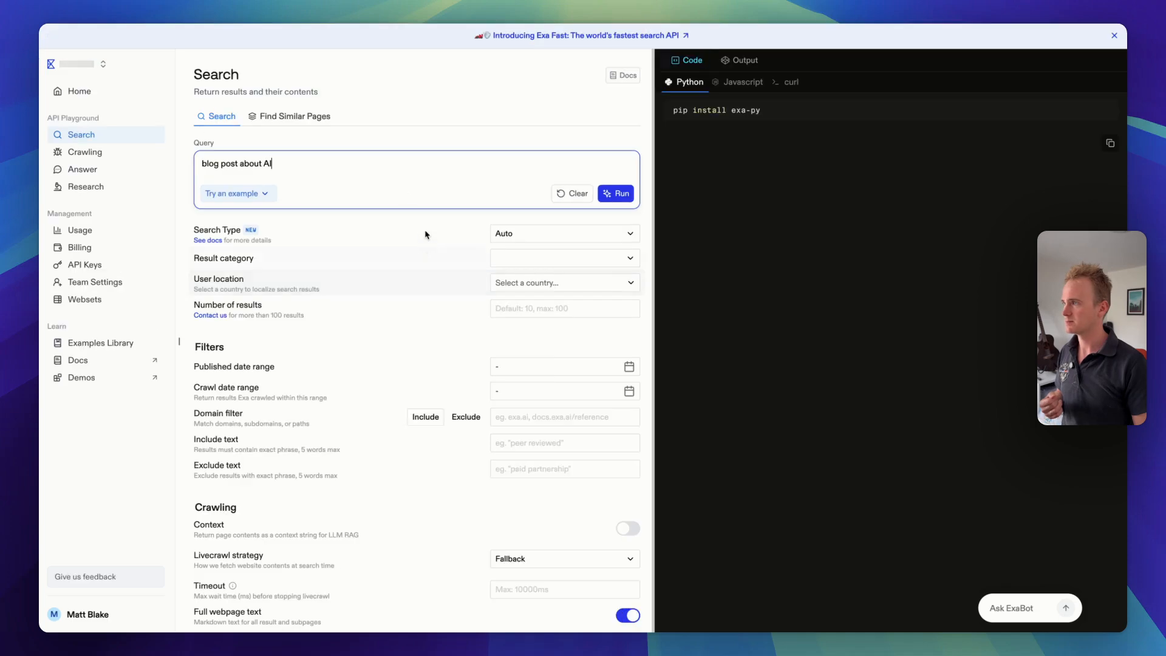
pyautogui.moveTo(285, 162); pyautogui.dragTo(194, 165)
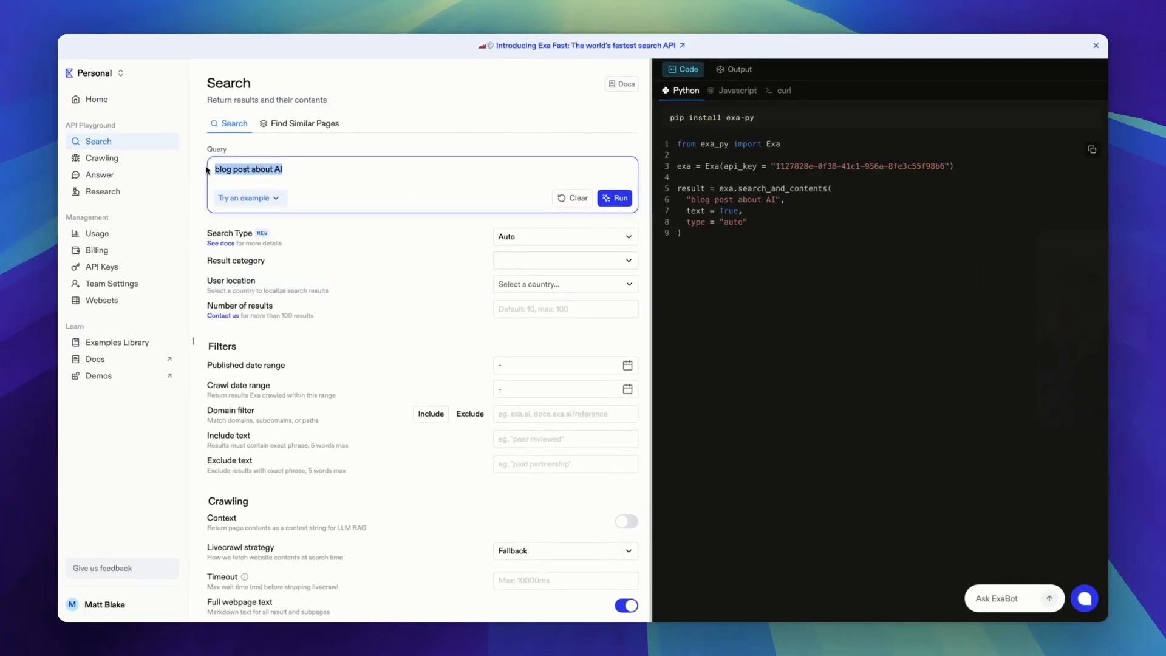
pyautogui.write('Latest news')
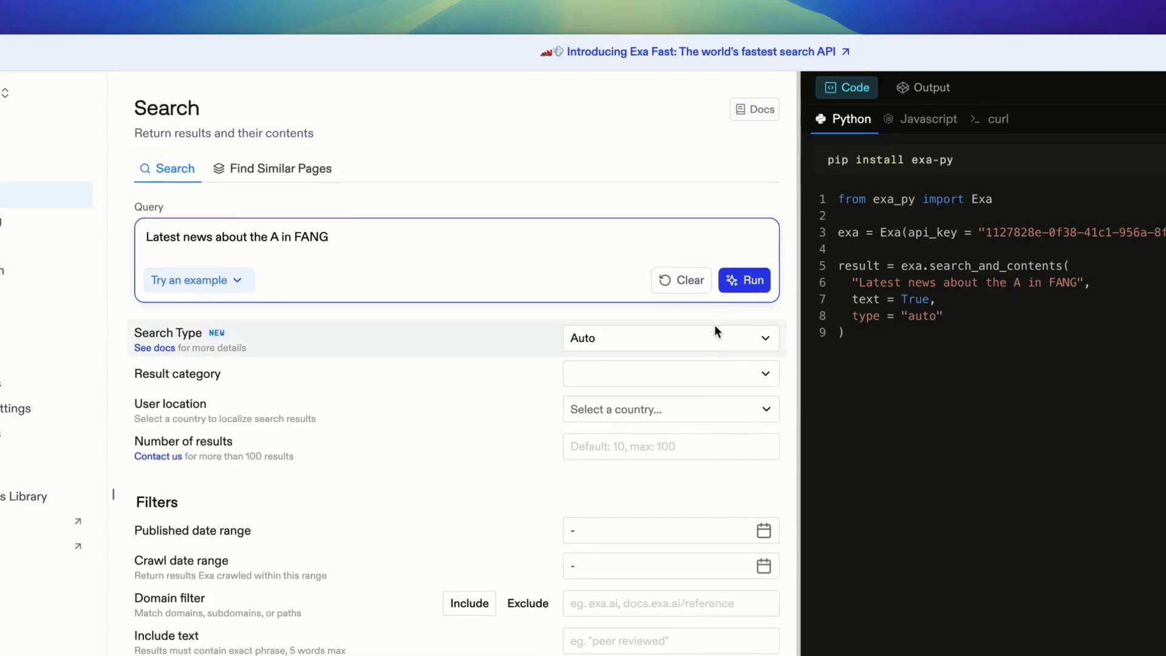
pyautogui.click(703, 341)
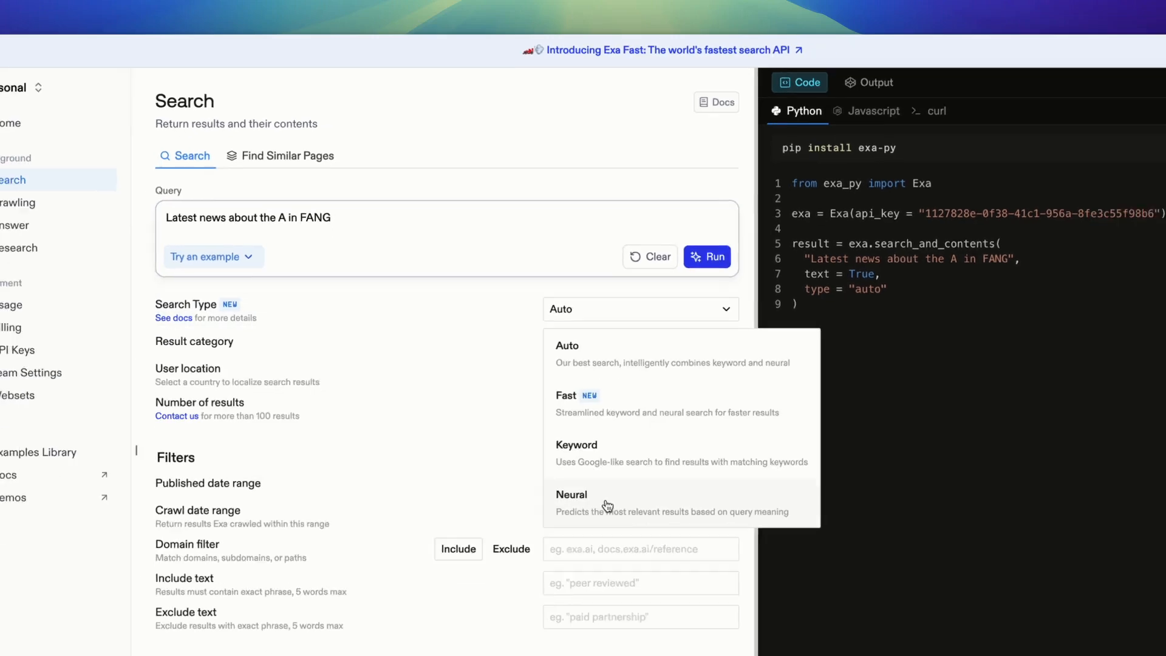
pyautogui.press('Escape')
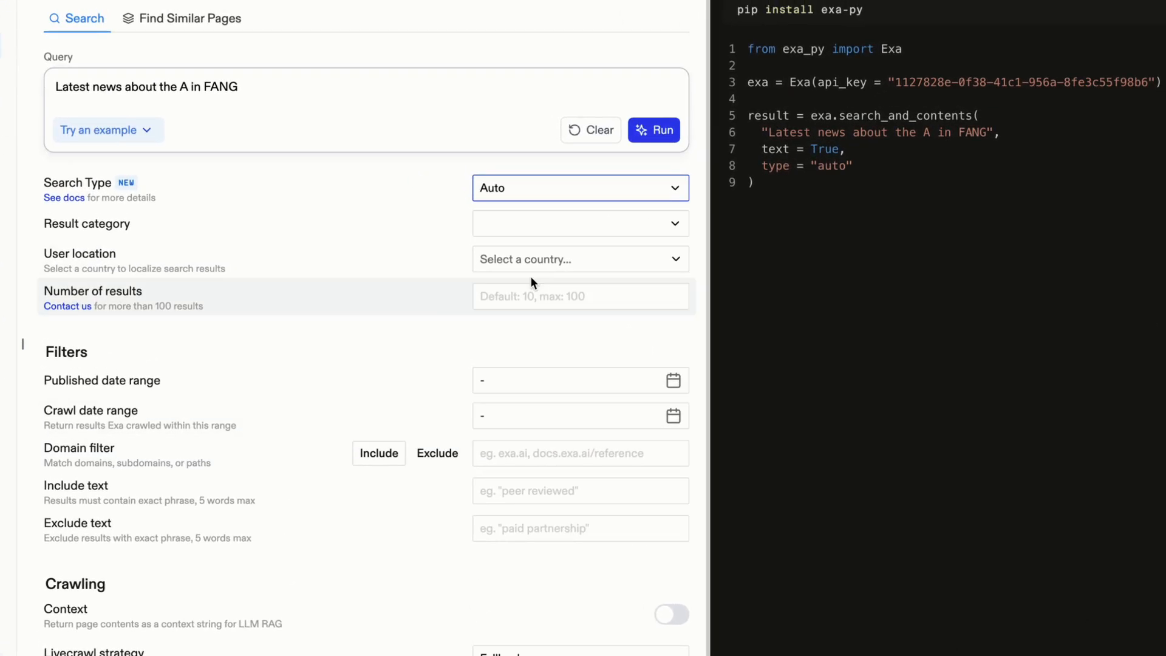
# Step: Set the result category to News Article and run the Exa search
pyautogui.click(530, 224)
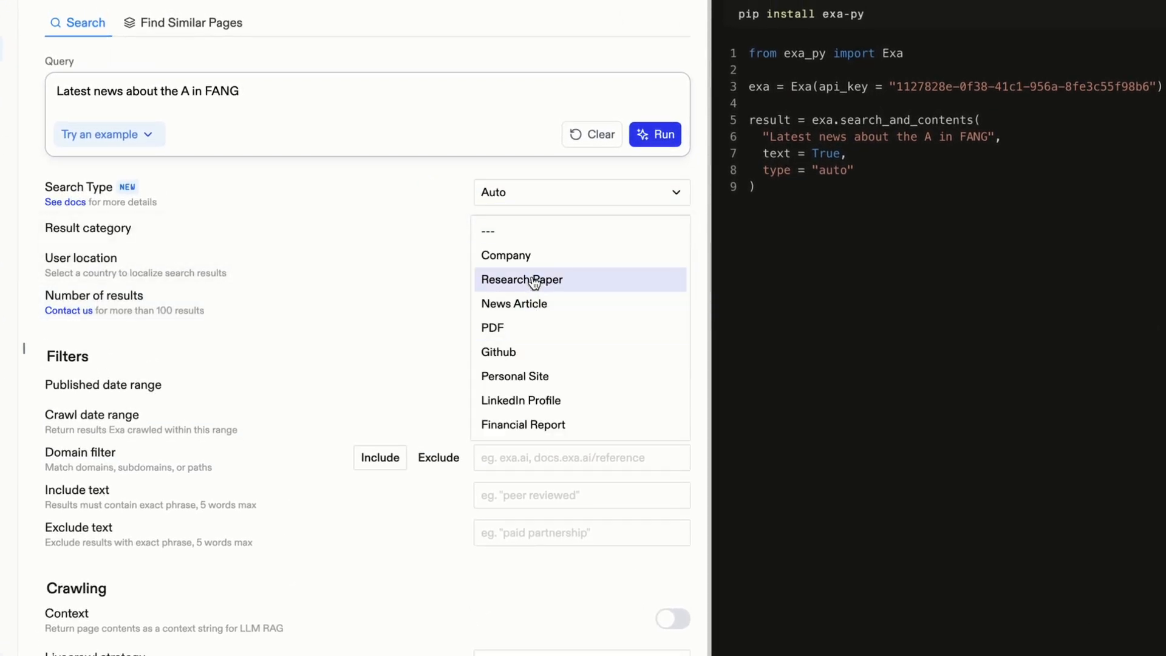
pyautogui.click(545, 304)
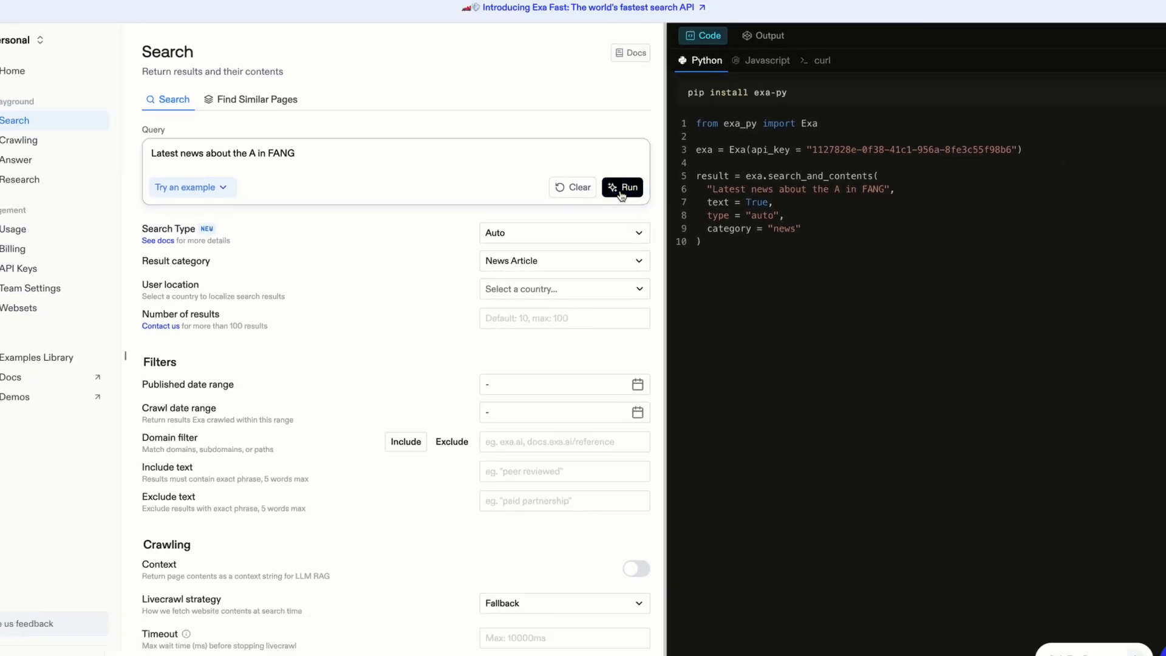
pyautogui.click(640, 161)
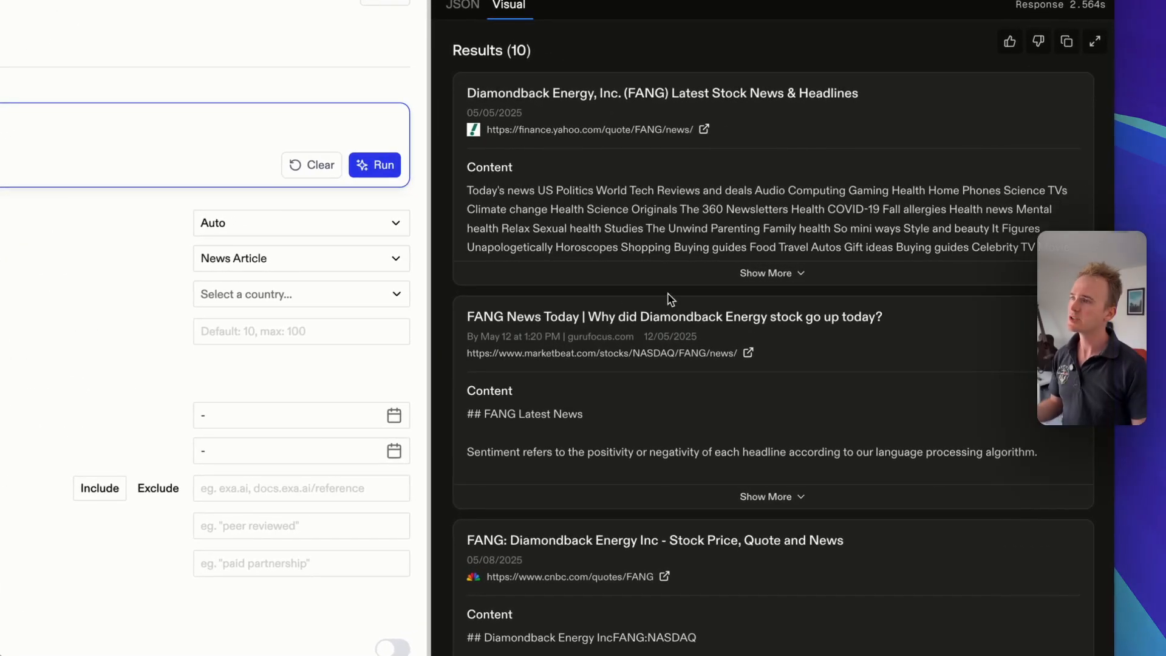
# Step: Examine the returned news results against the wording of the Exa query
pyautogui.scroll(-3, 668, 292)
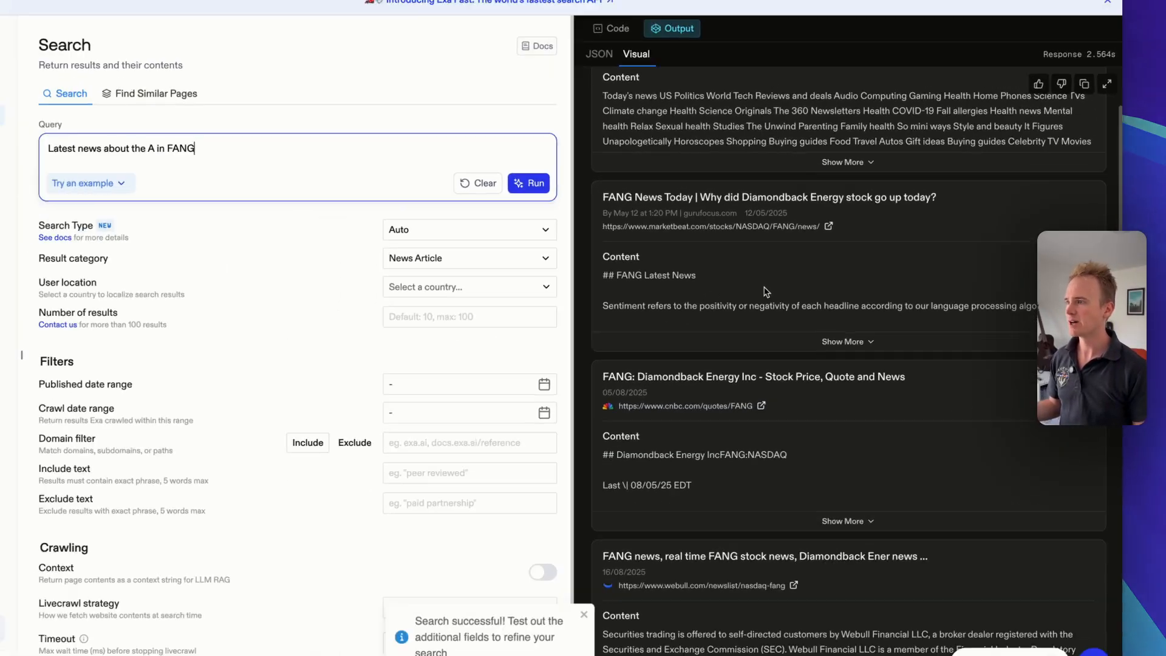
pyautogui.scroll(-3, 767, 292)
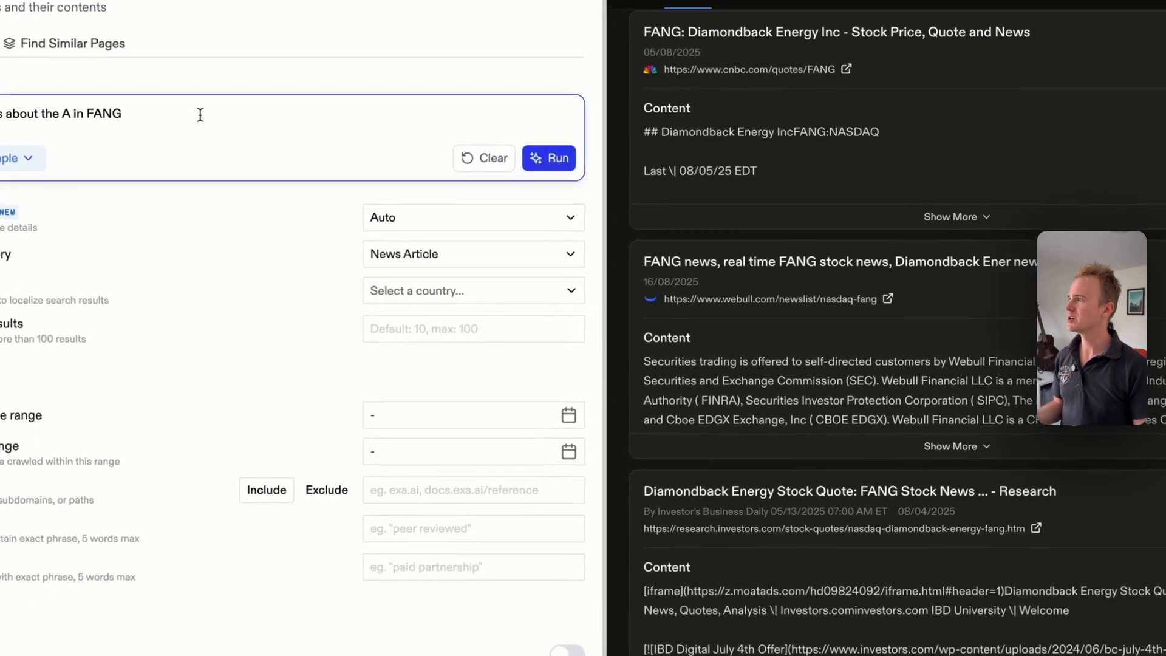
pyautogui.tripleClick(270, 131)
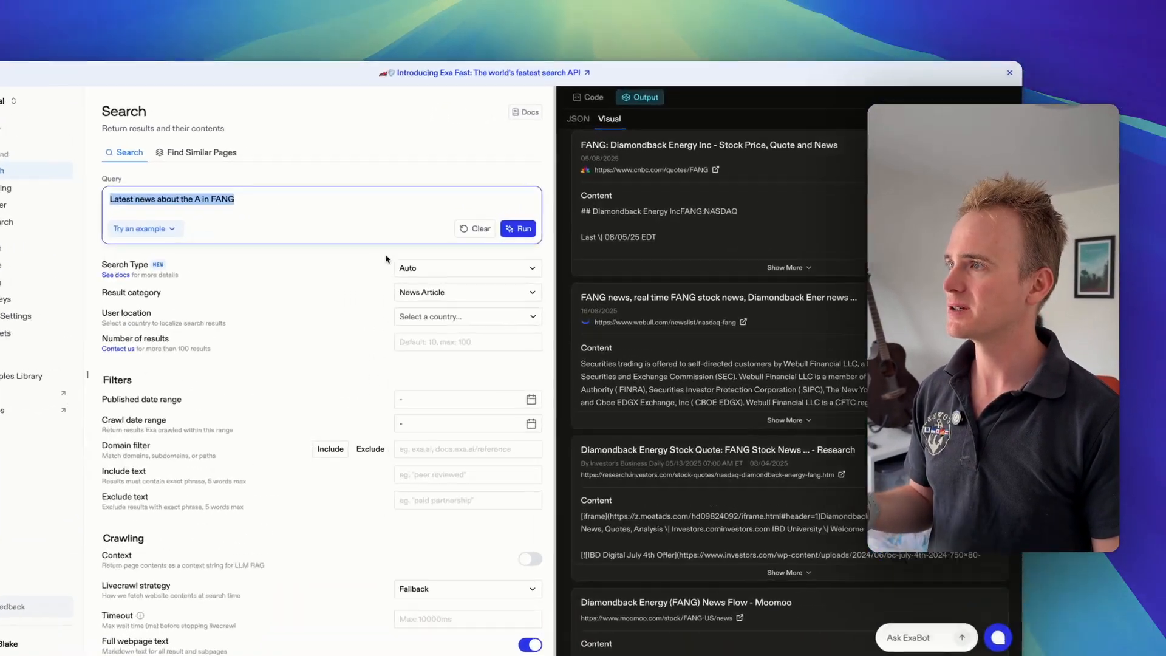
pyautogui.click(433, 258)
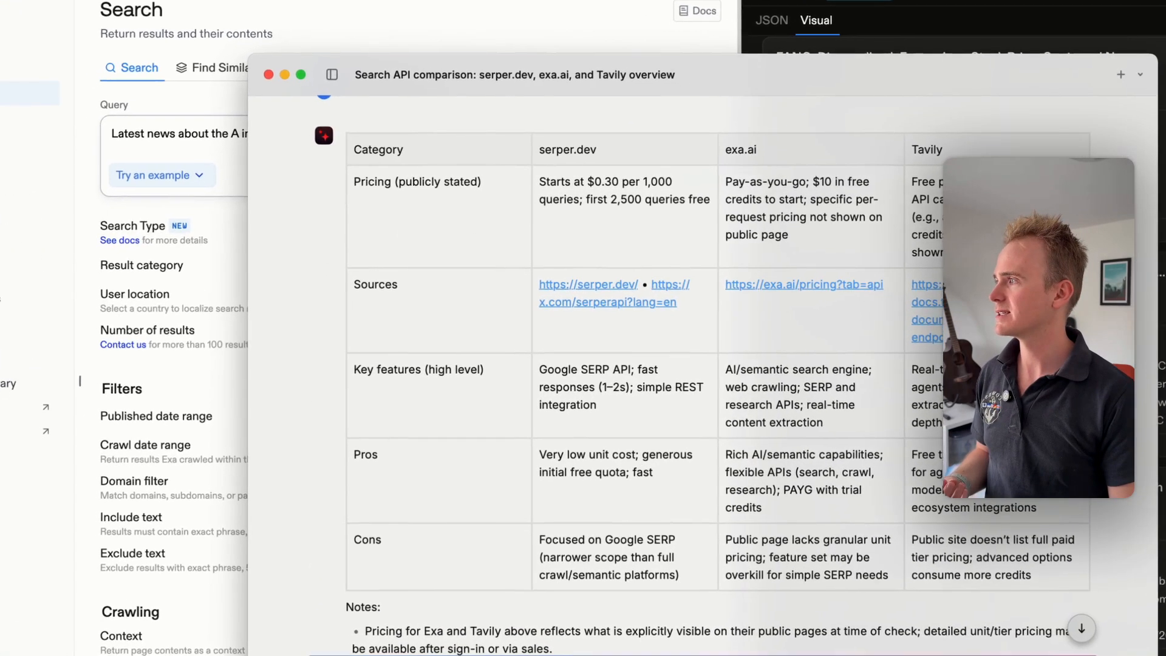
# Step: Switch to the n8n workflow, search the Message a model node's available tools for Serper and clear the search
pyautogui.click(655, 1)
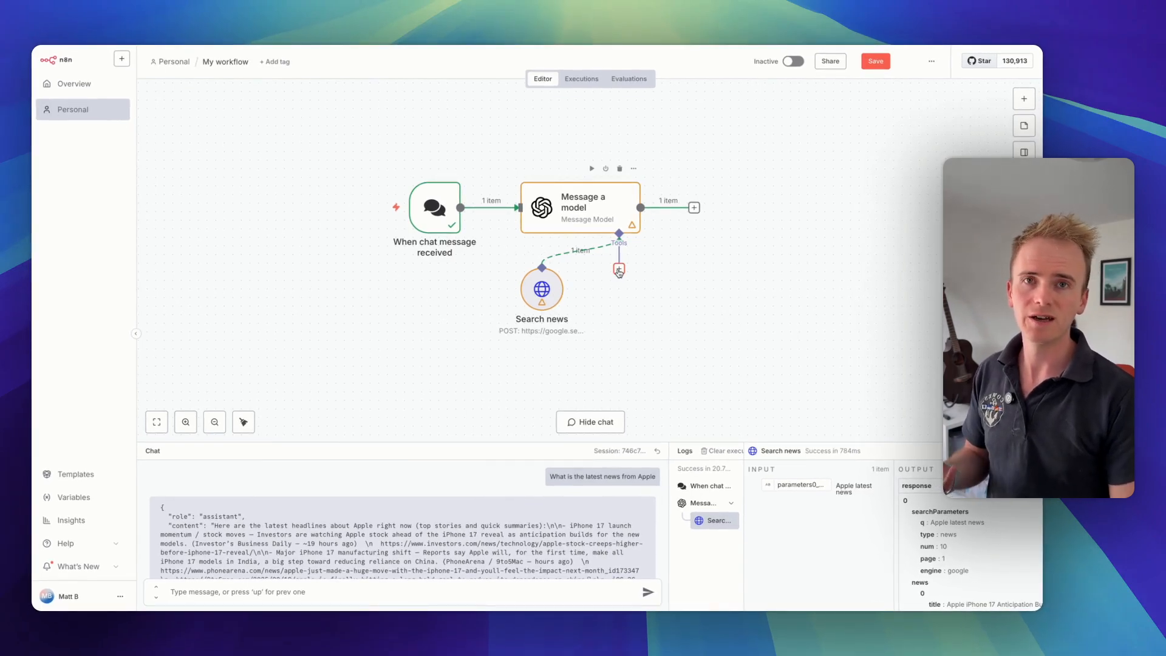
pyautogui.click(619, 269)
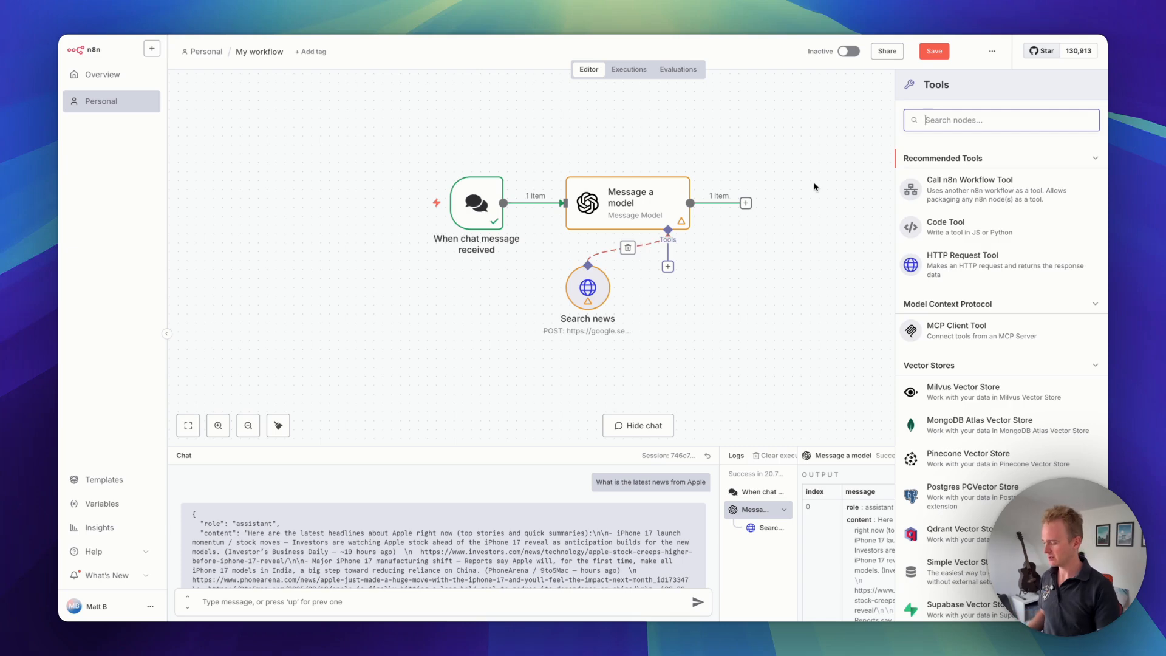
pyautogui.write('serpe')
pyautogui.press('BackSpace')
pyautogui.press('BackSpace')
pyautogui.press('BackSpace')
pyautogui.press('BackSpace')
pyautogui.press('BackSpace')
pyautogui.press('BackSpace')
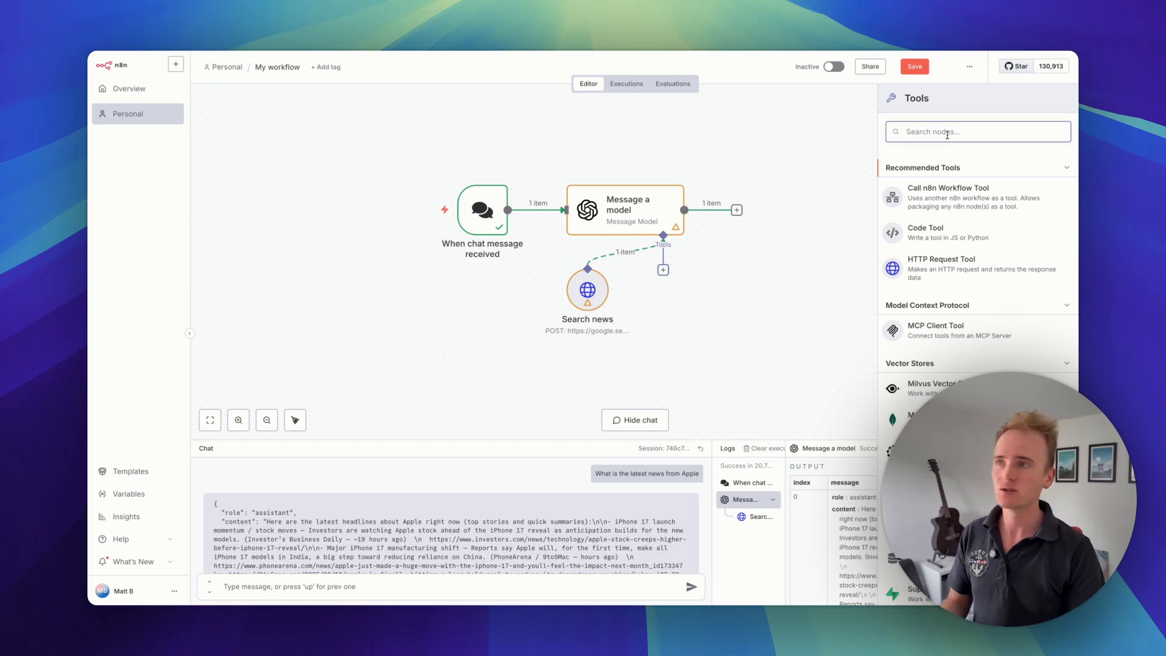
# Step: Search the n8n nodes for "tav", view the Tavily node's details and clear the search
pyautogui.write('tav')
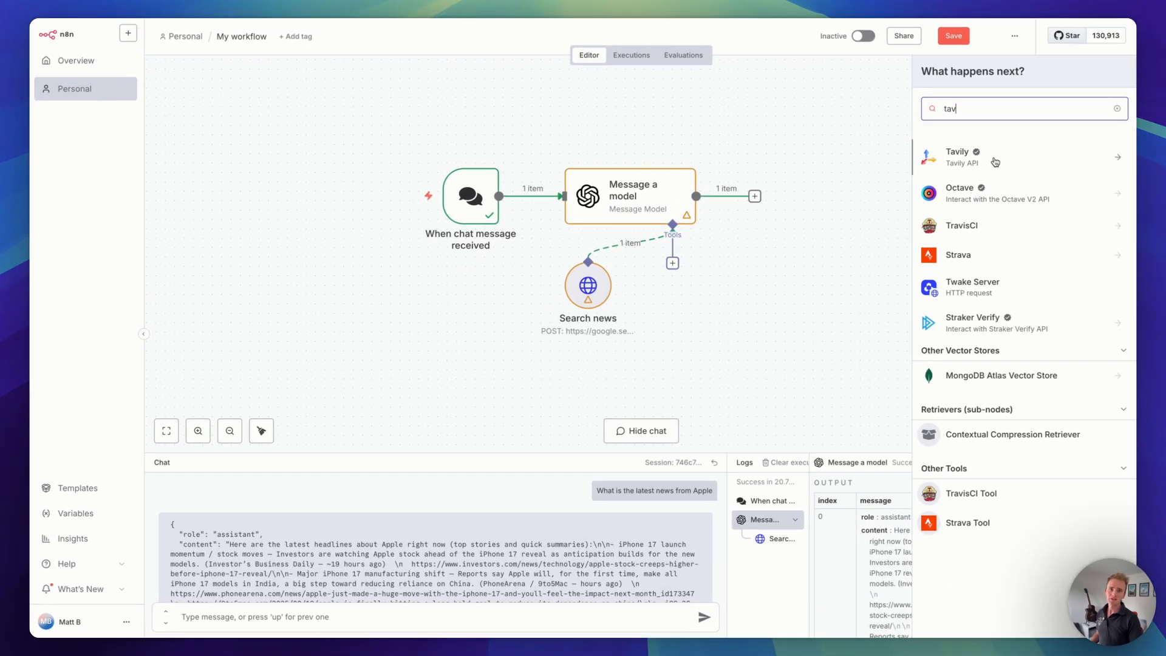
pyautogui.click(994, 162)
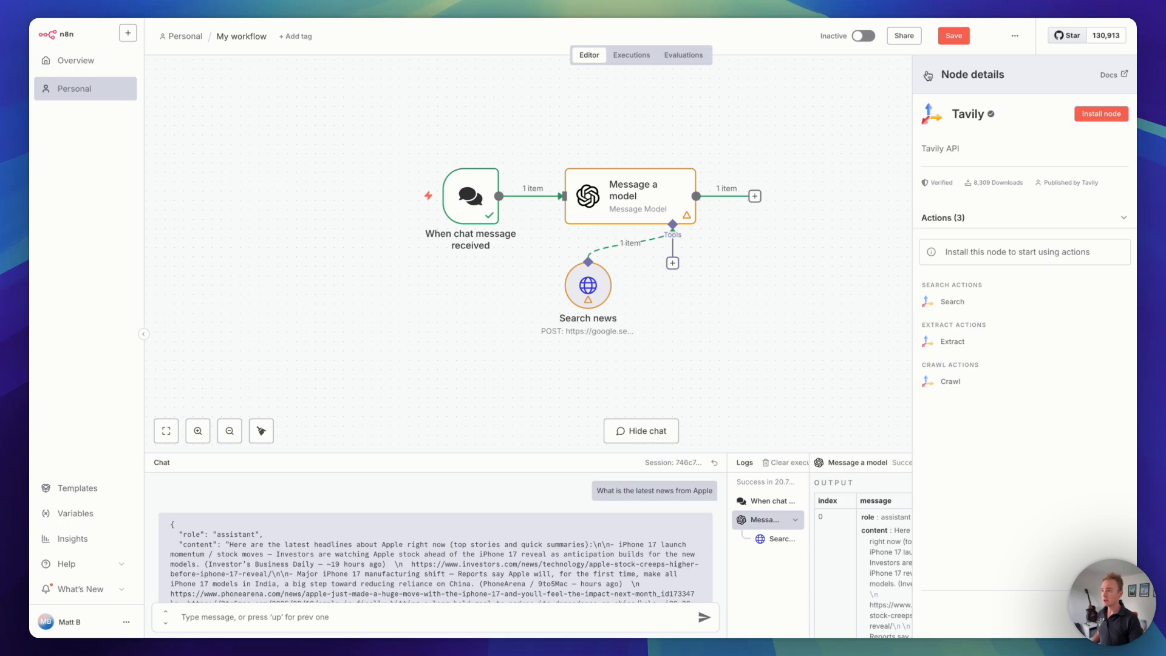
pyautogui.click(928, 75)
pyautogui.click(1117, 108)
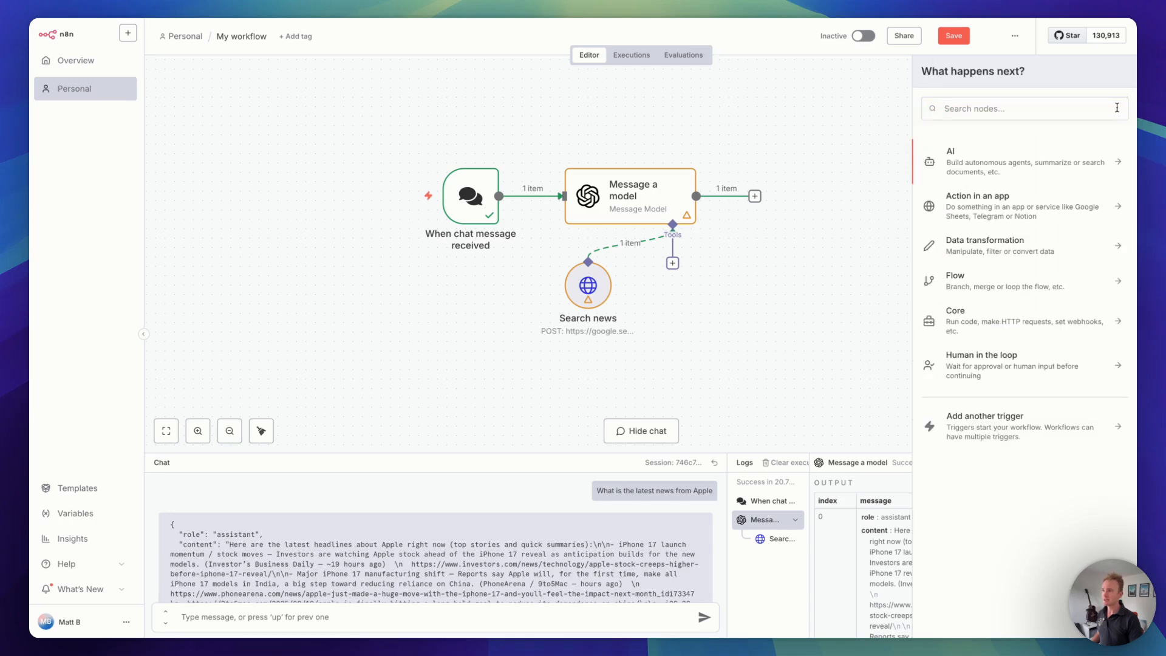
pyautogui.click(986, 107)
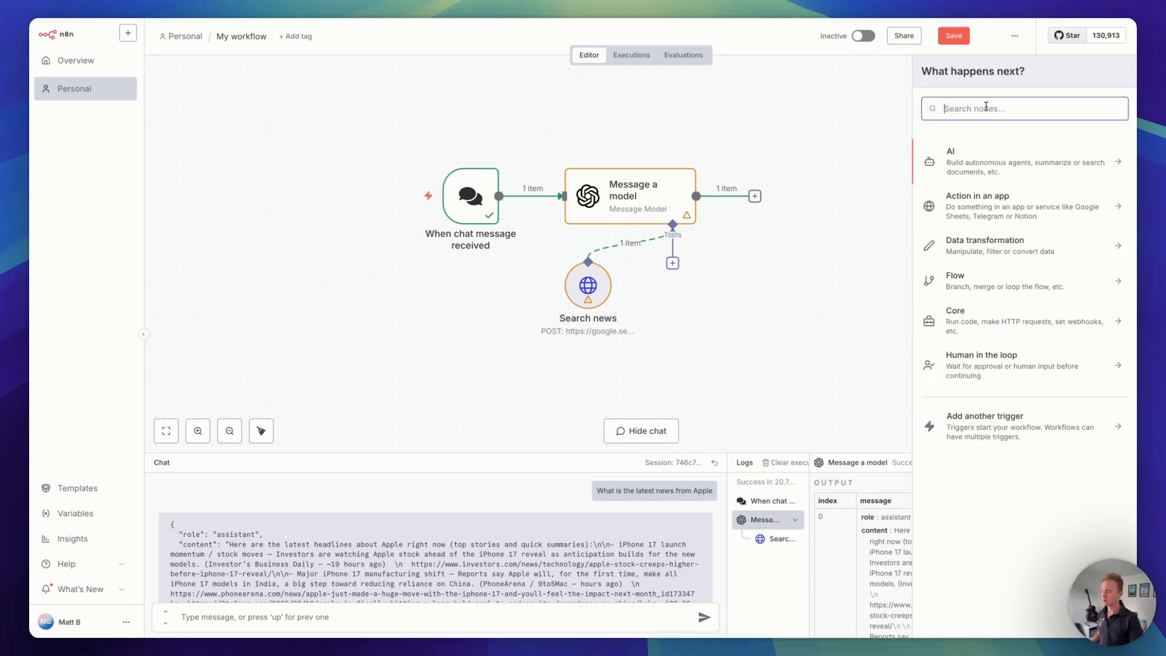
pyautogui.write('to')
pyautogui.click(723, 242)
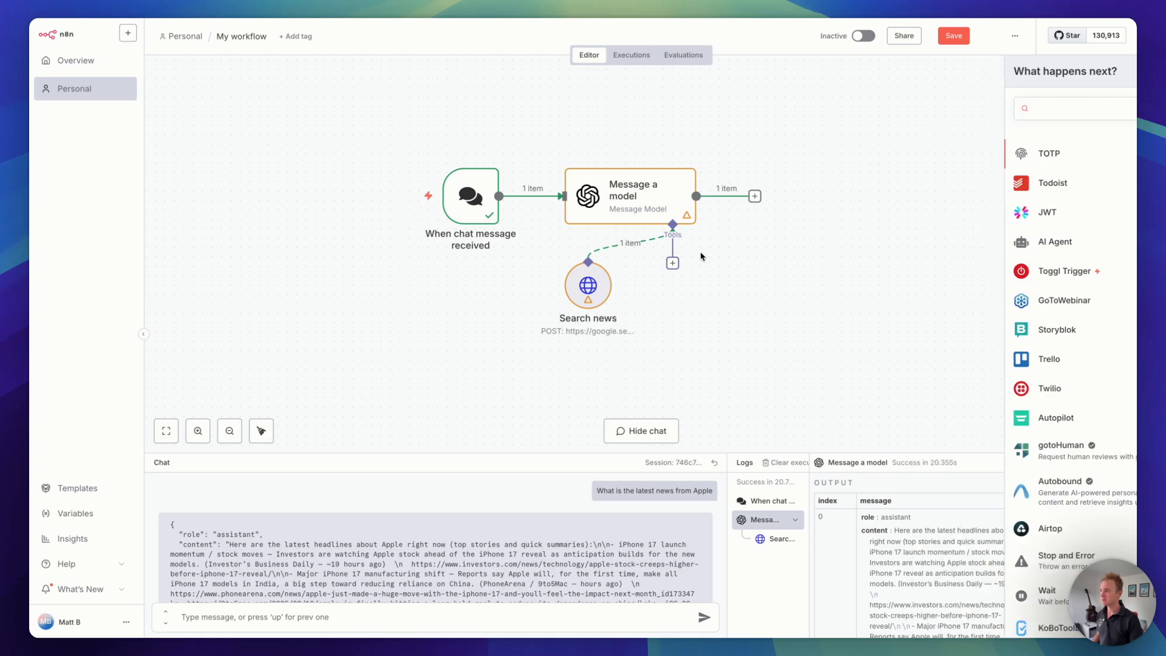
pyautogui.click(672, 265)
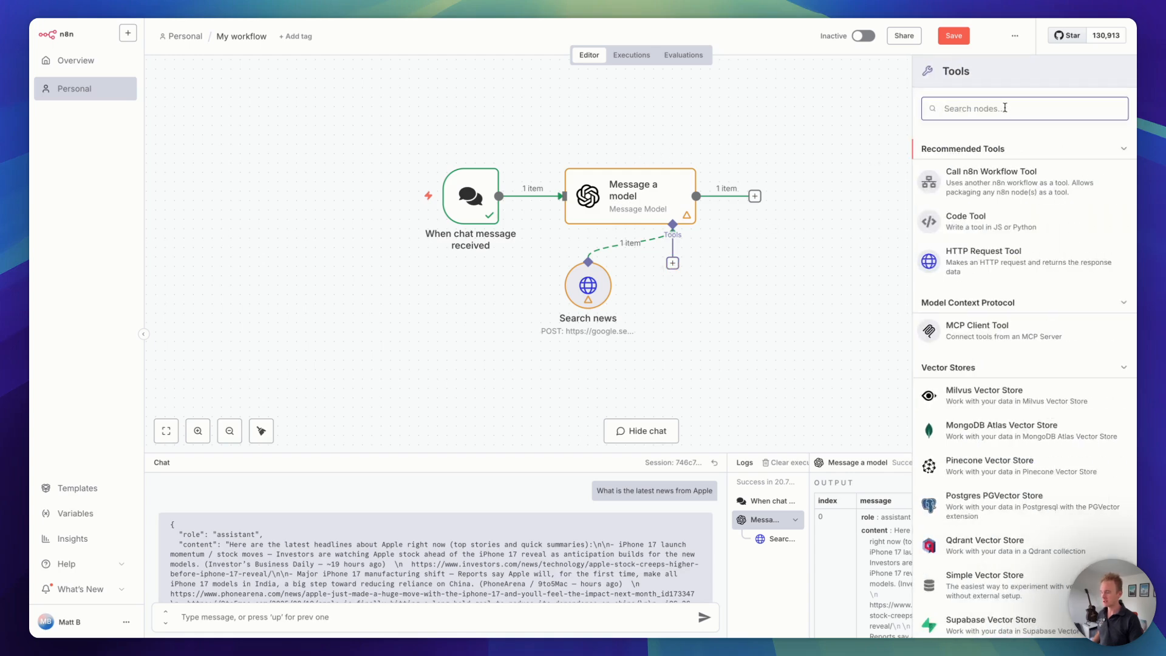
pyautogui.click(604, 294)
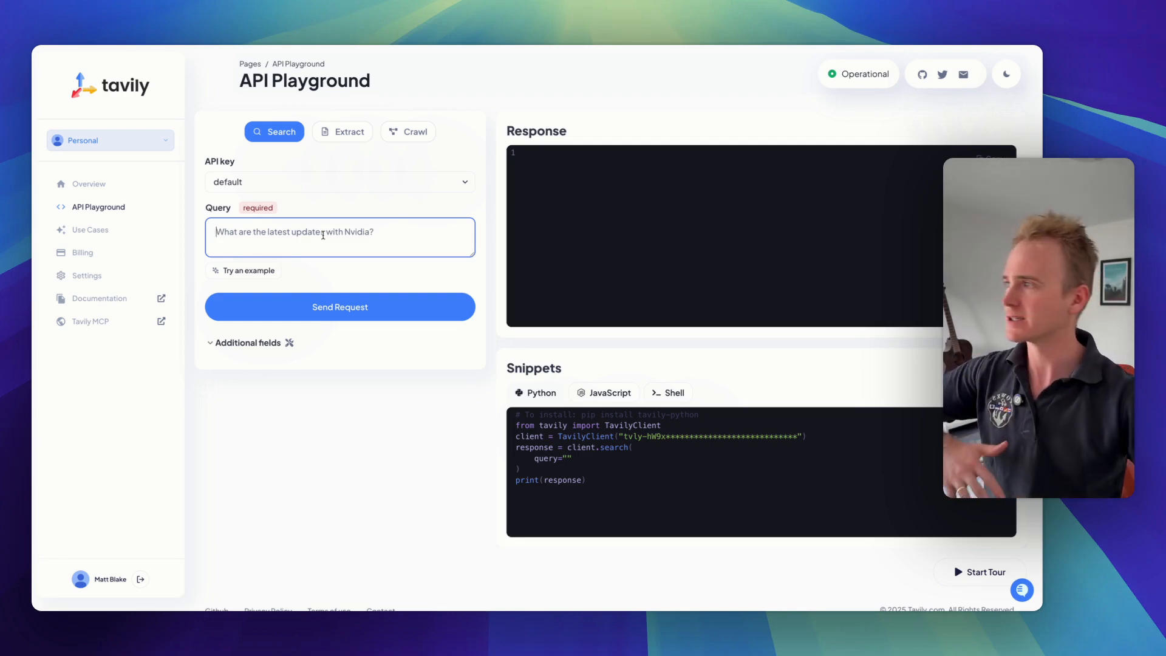
# Step: Send the search query "What is the latest news from Apple?" in the Tavily API Playground
pyautogui.write('What ')
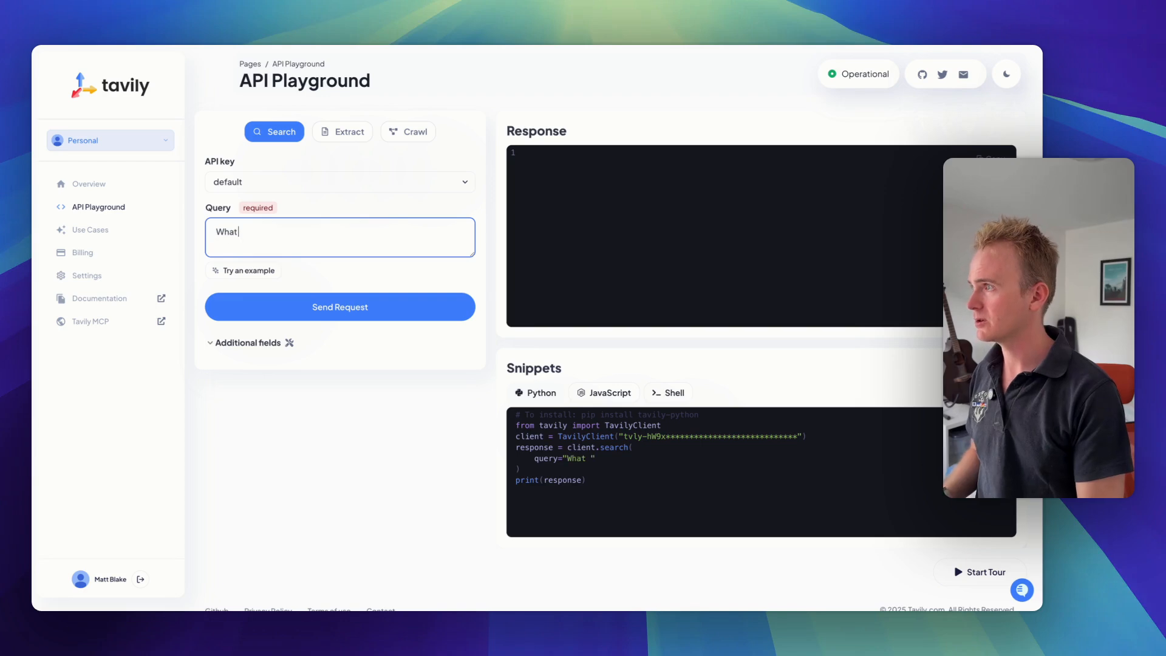
pyautogui.write('is the latest news')
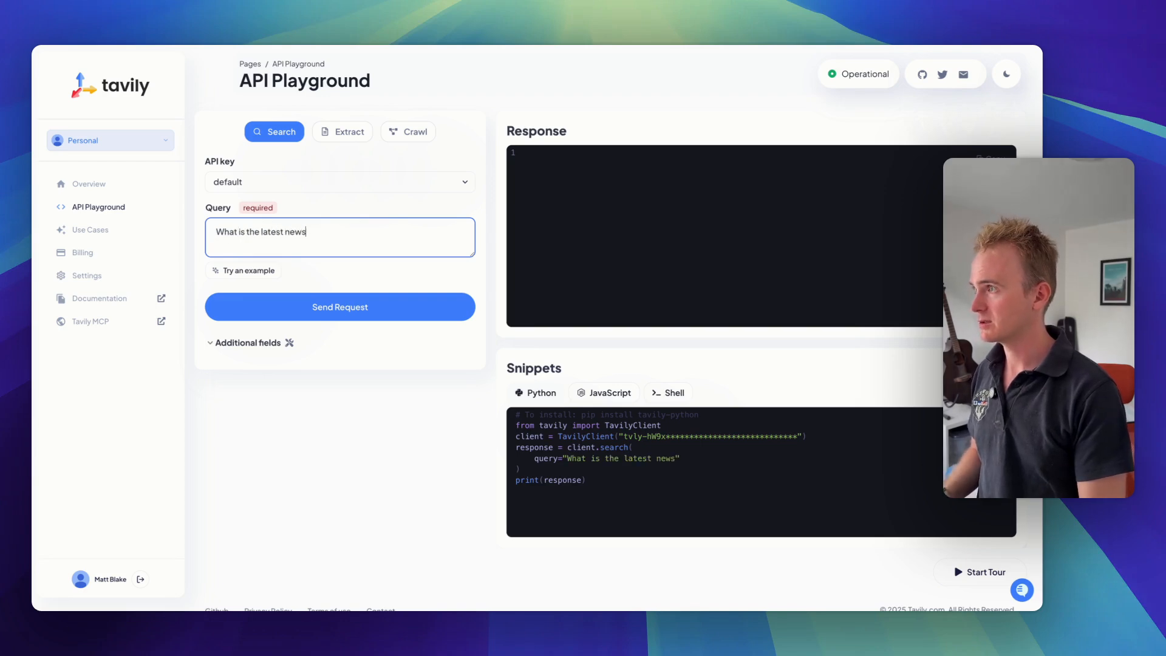
pyautogui.write(' from APple?')
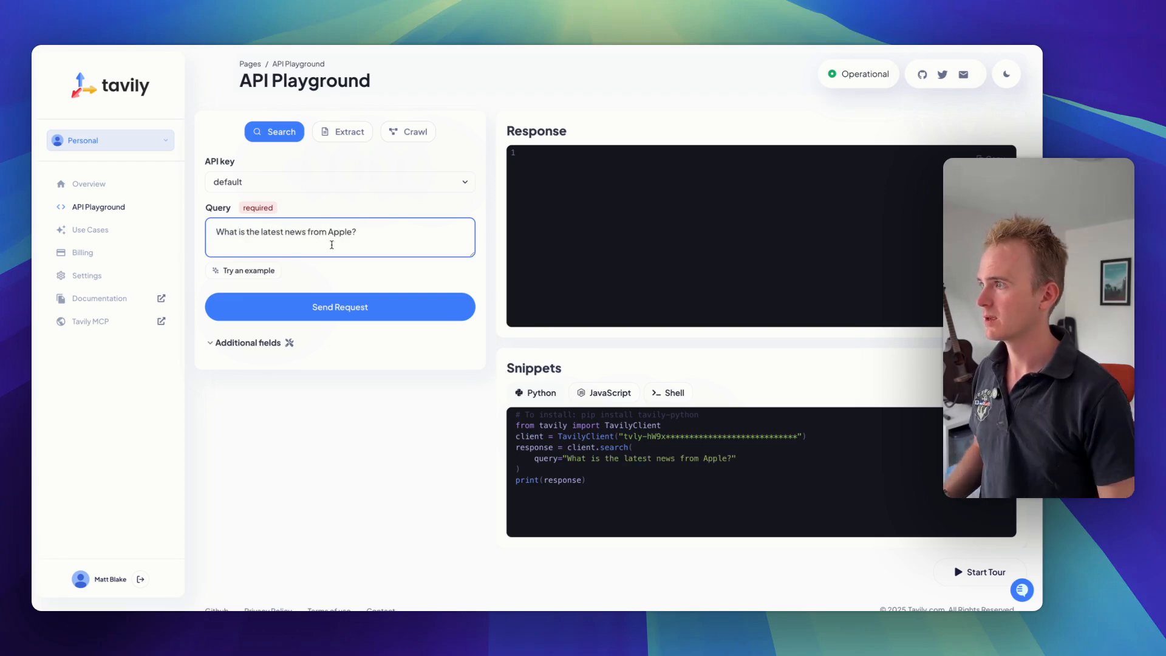
pyautogui.click(369, 306)
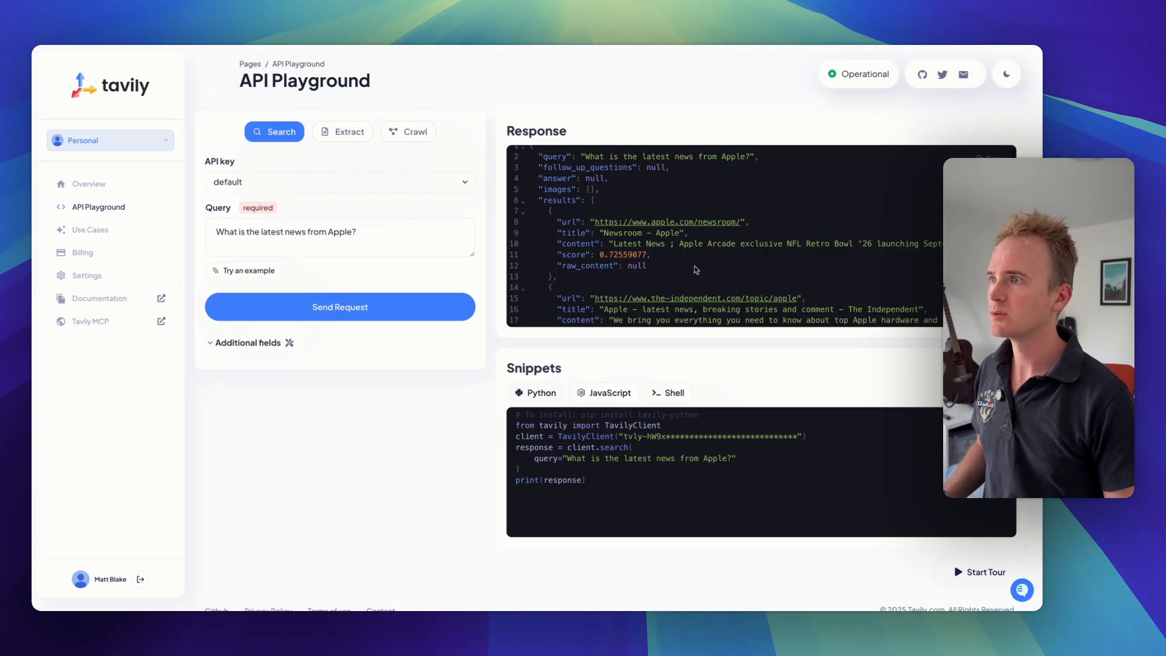
# Step: Examine the URLs, titles, content and scores in the Tavily response to the Apple news query
pyautogui.scroll(-3, 694, 265)
pyautogui.scroll(-5, 712, 270)
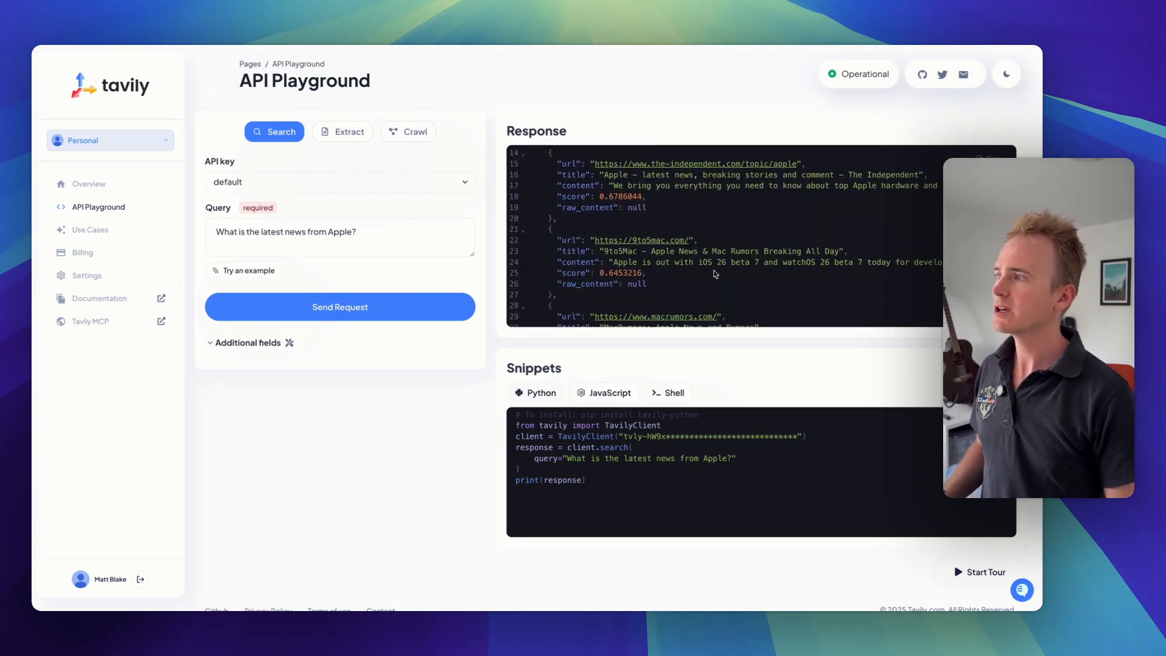
pyautogui.scroll(2, 714, 274)
pyautogui.scroll(-6, 715, 273)
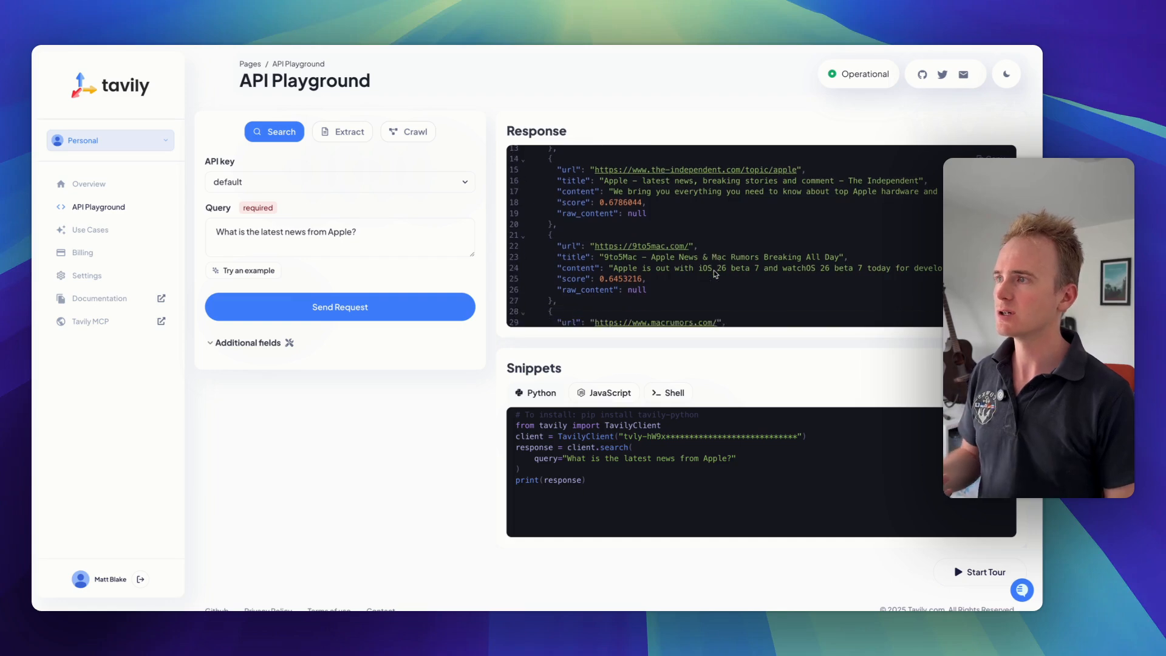
pyautogui.scroll(-2, 715, 274)
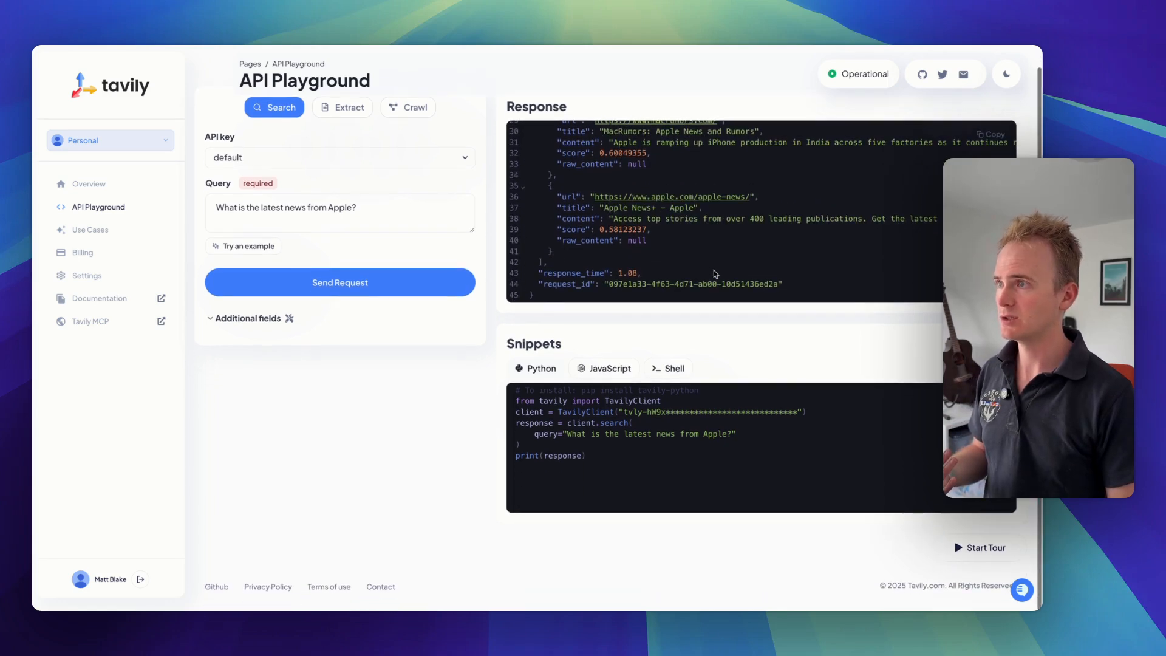
pyautogui.scroll(8, 715, 274)
pyautogui.scroll(1, 715, 274)
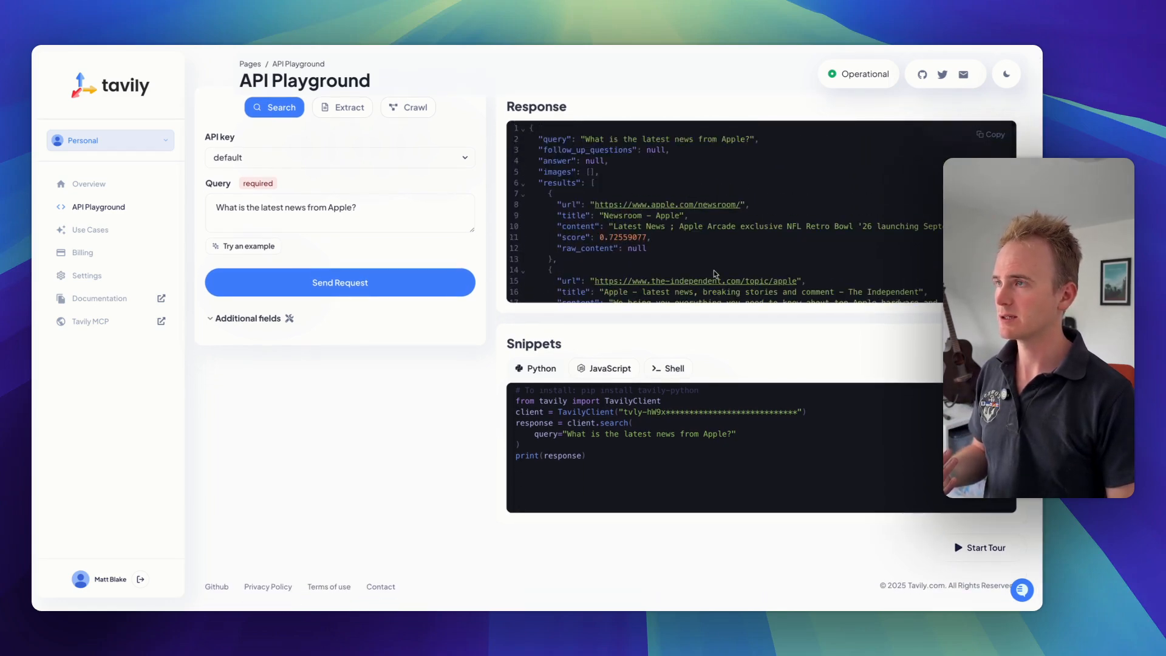
pyautogui.scroll(1, 715, 274)
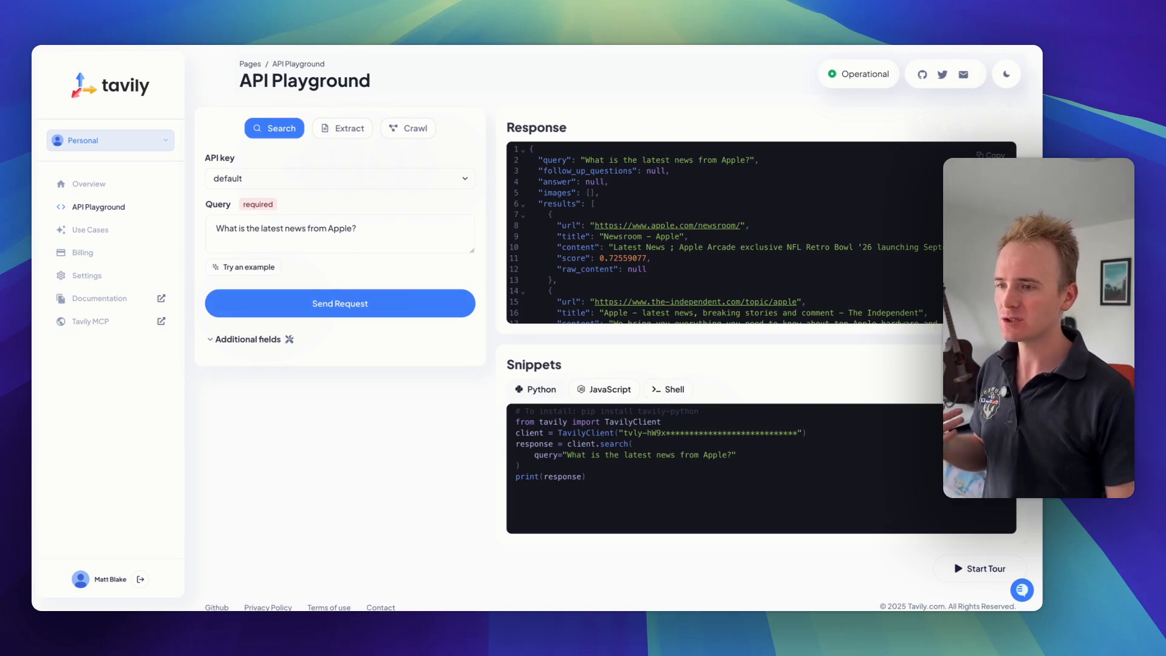
# Step: Bring up the search API comparison table and consult the pricing of serper.dev, exa.ai and Tavily
pyautogui.click(965, 617)
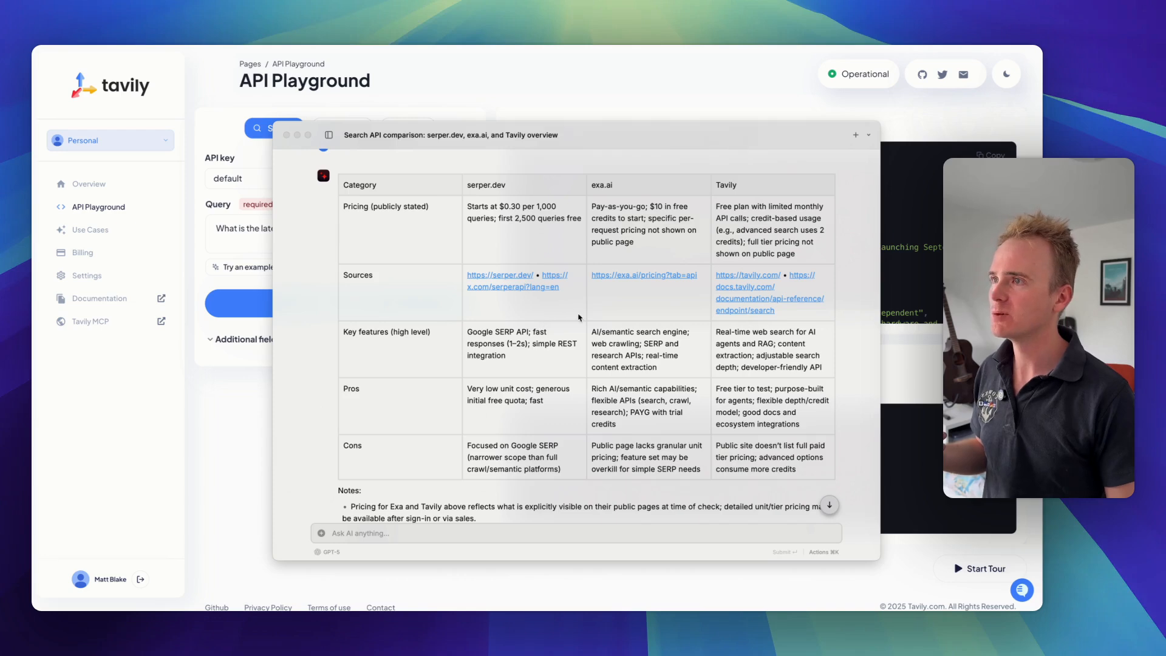
pyautogui.scroll(1, 579, 317)
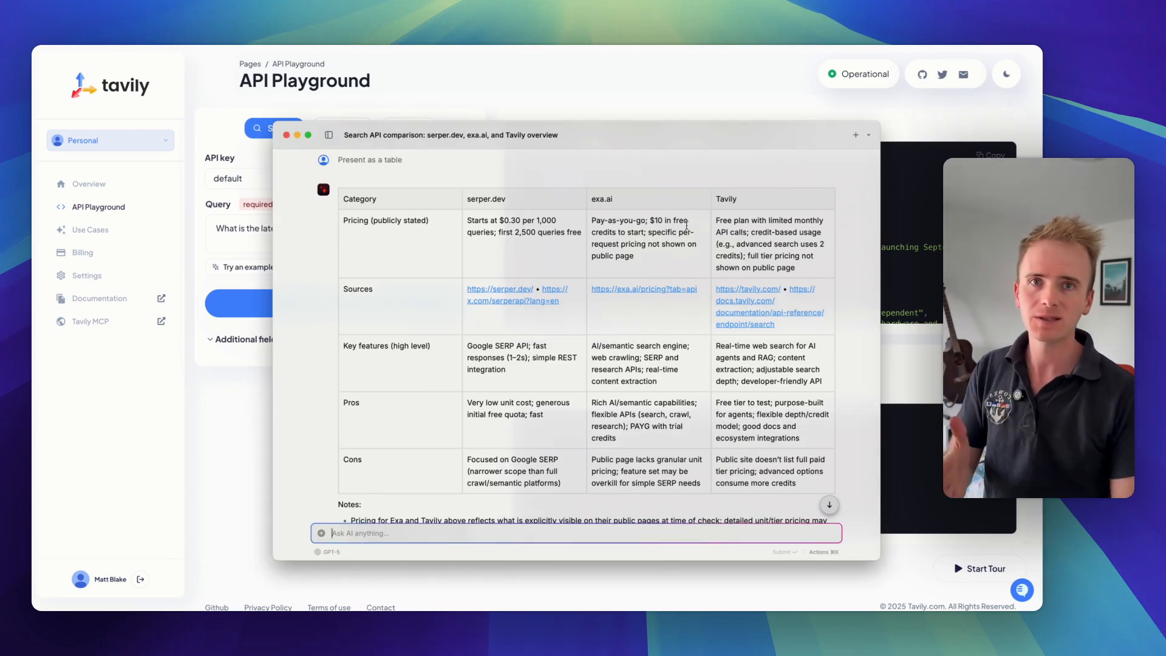